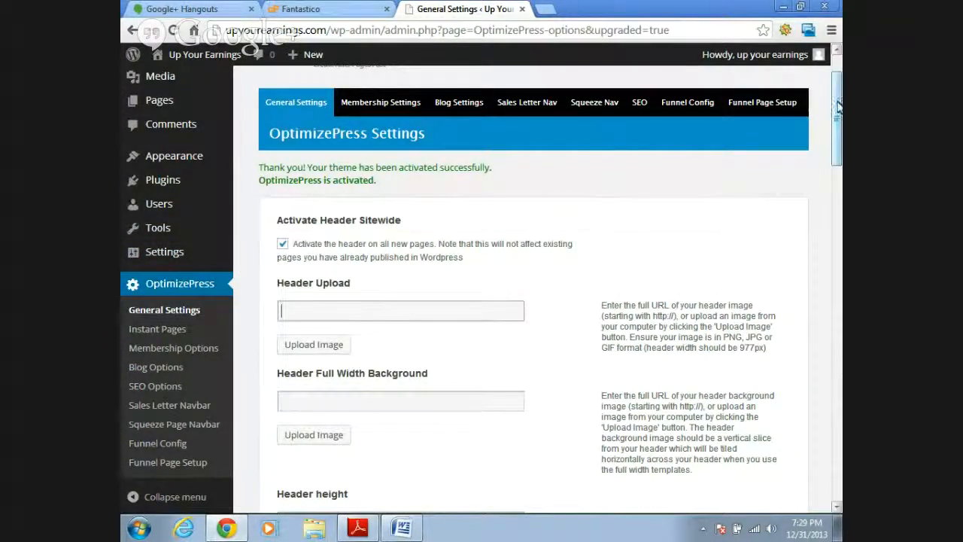
pyautogui.moveTo(839, 107)
pyautogui.mouseDown()
pyautogui.moveTo(840, 129)
pyautogui.moveTo(839, 91)
pyautogui.mouseUp()
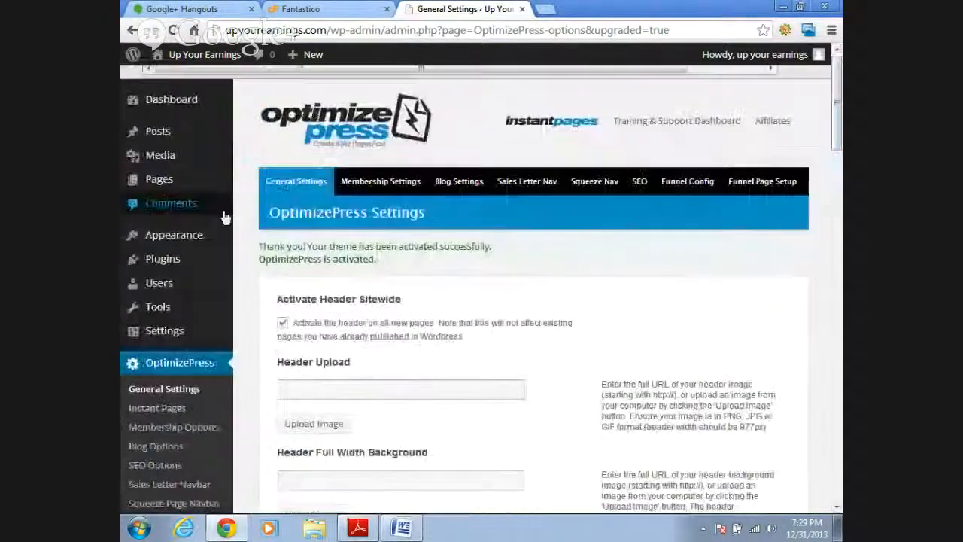
pyautogui.click(353, 11)
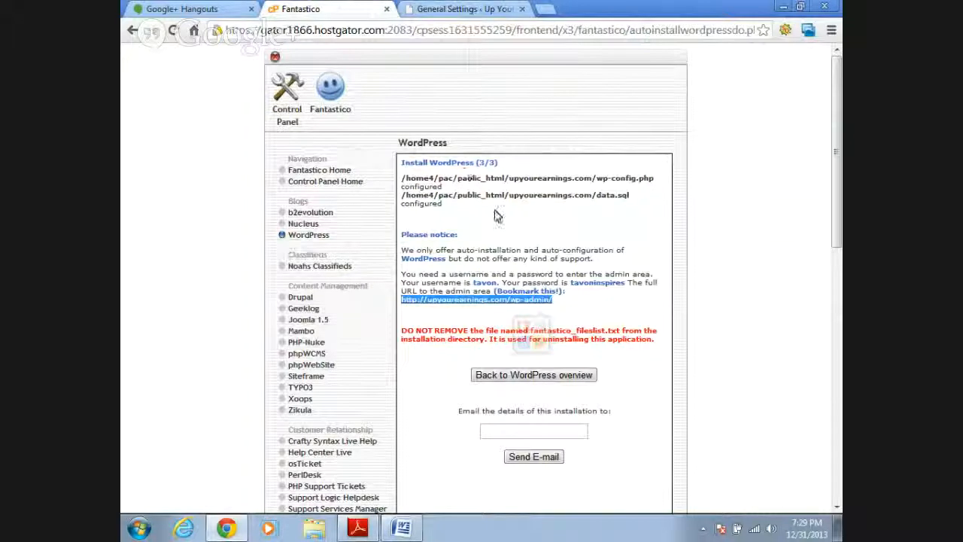
pyautogui.click(457, 9)
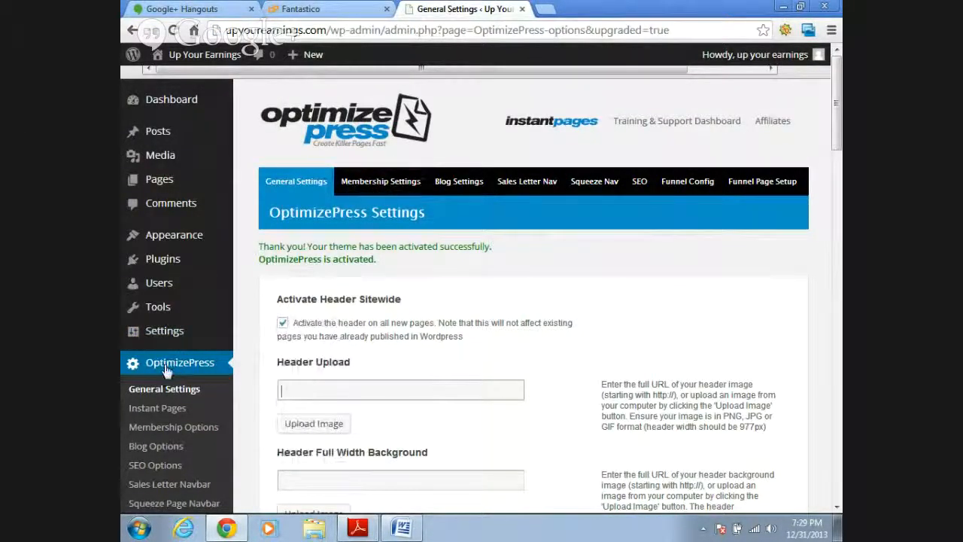
# - Open the theme upload page and choose OptimizePress3.zip from Downloads as the theme file to install
pyautogui.moveTo(177, 243)
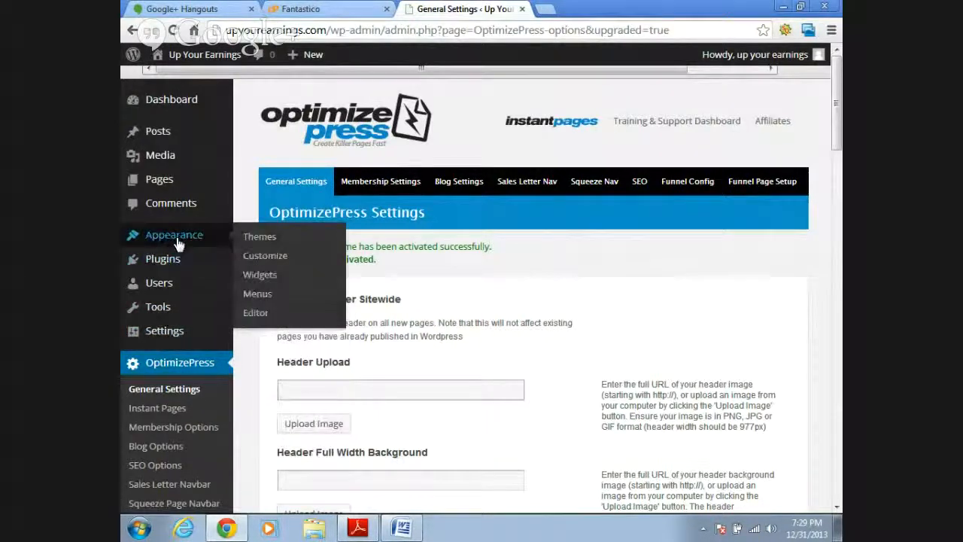
pyautogui.click(262, 241)
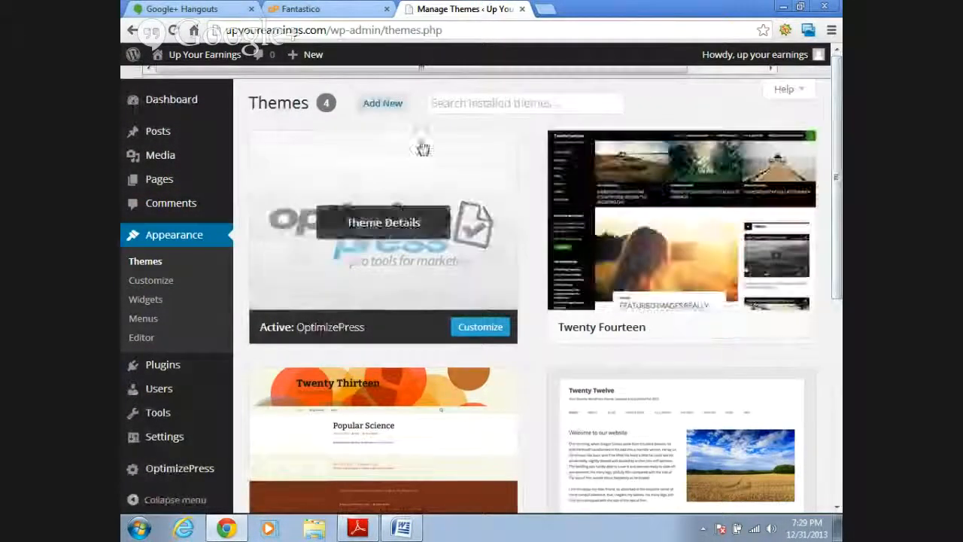
pyautogui.click(384, 104)
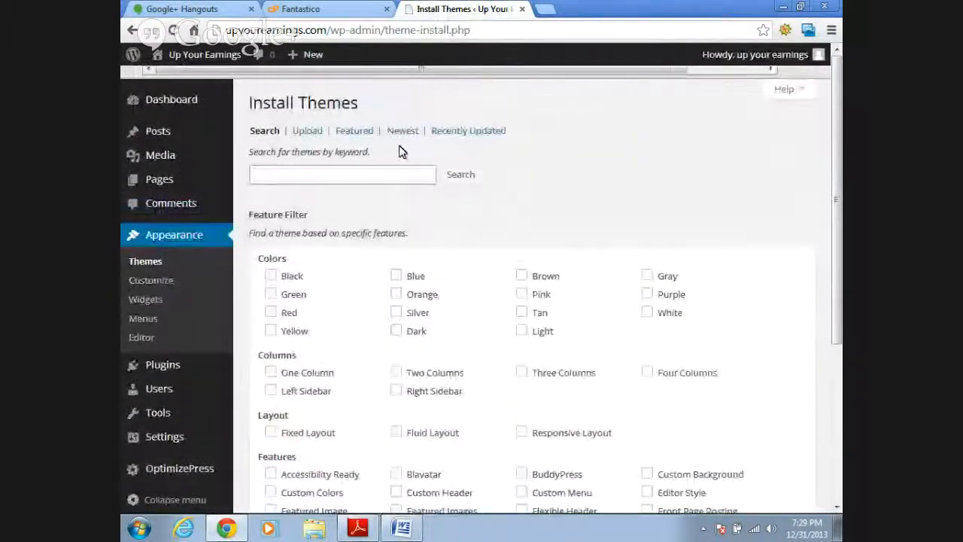
pyautogui.click(314, 139)
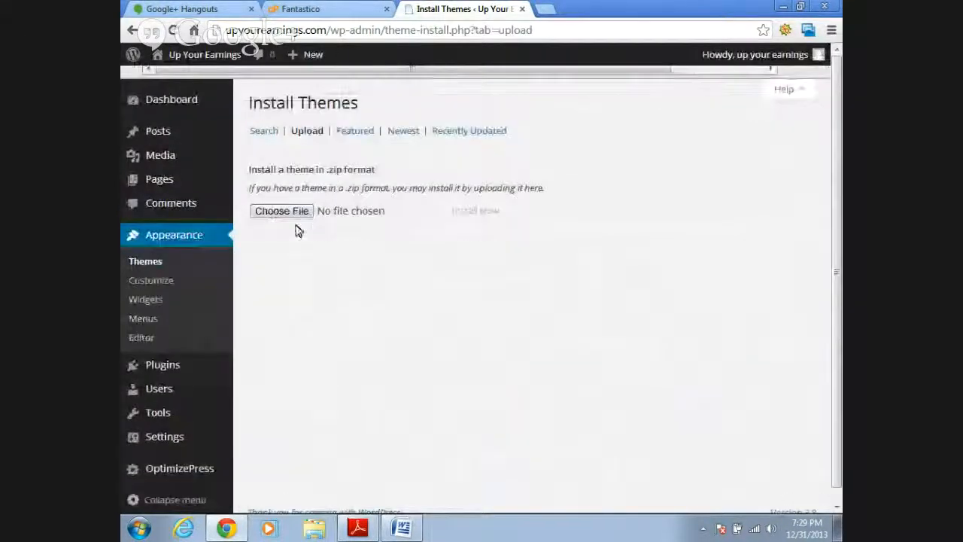
pyautogui.click(280, 216)
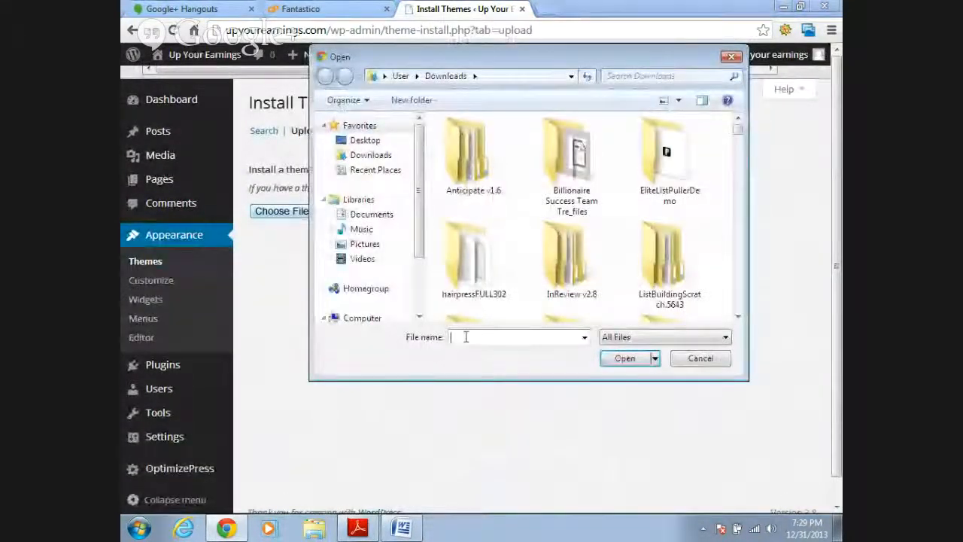
pyautogui.write('op')
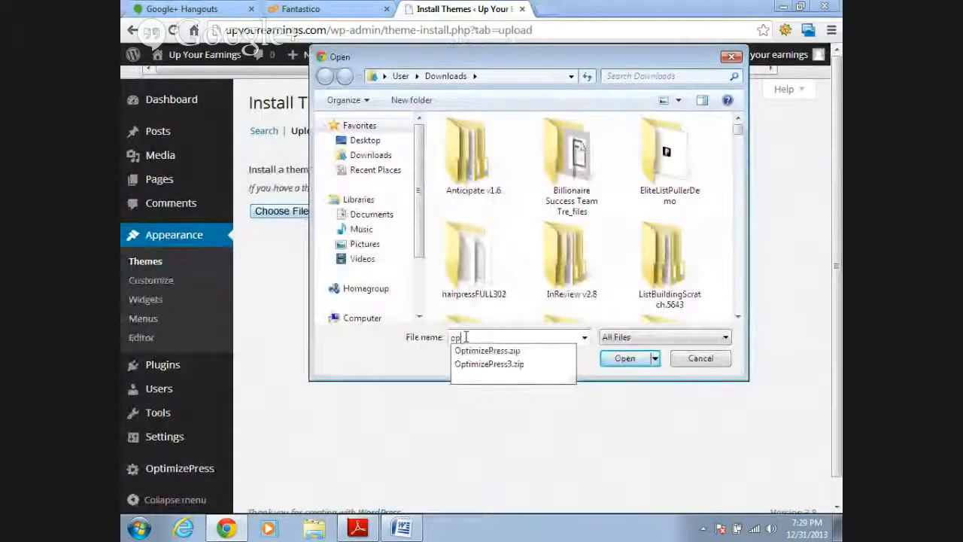
pyautogui.click(539, 367)
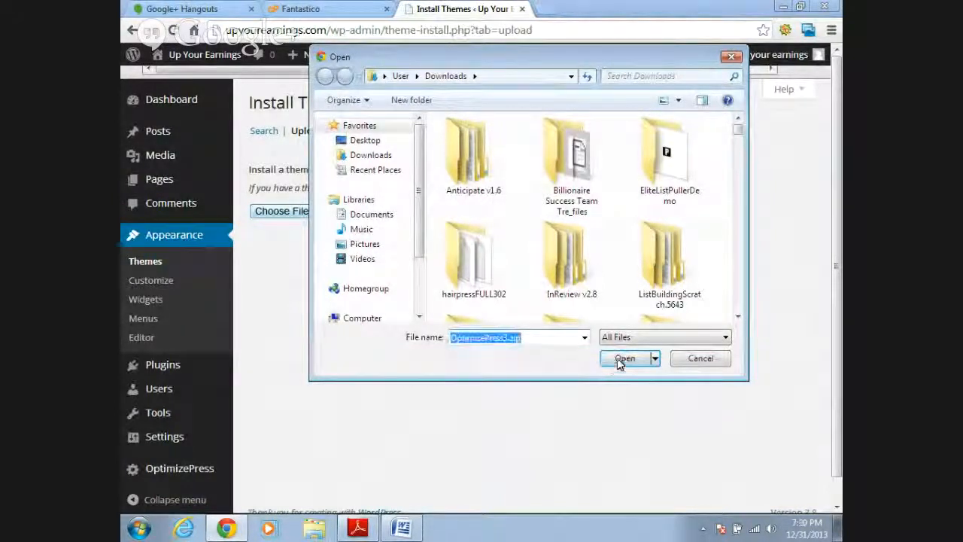
pyautogui.click(623, 359)
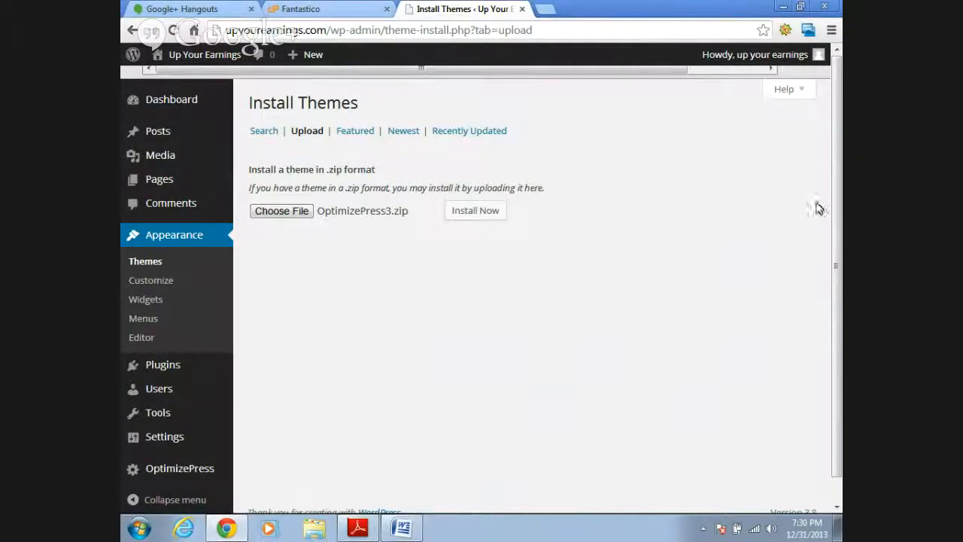
pyautogui.moveTo(836, 212); pyautogui.dragTo(836, 294)
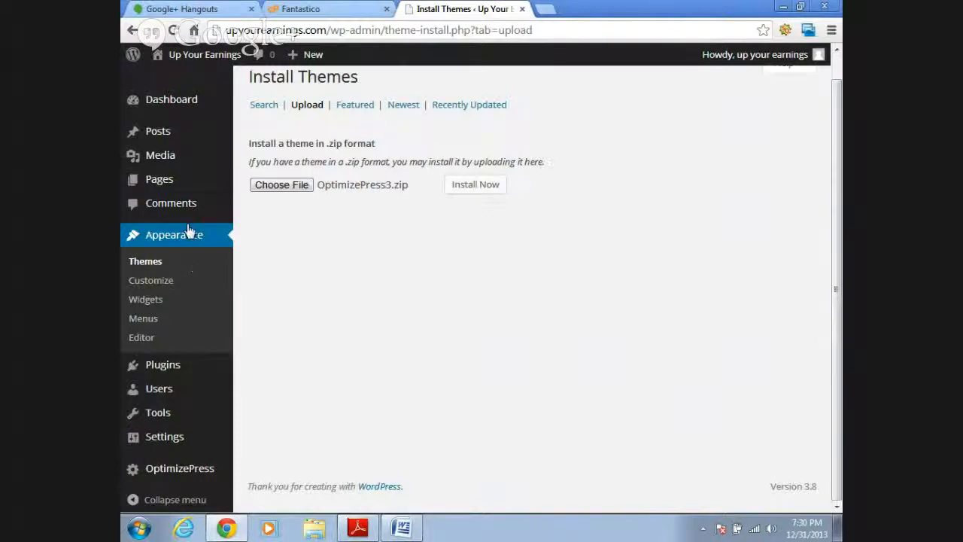
pyautogui.click(557, 30)
pyautogui.click(492, 30)
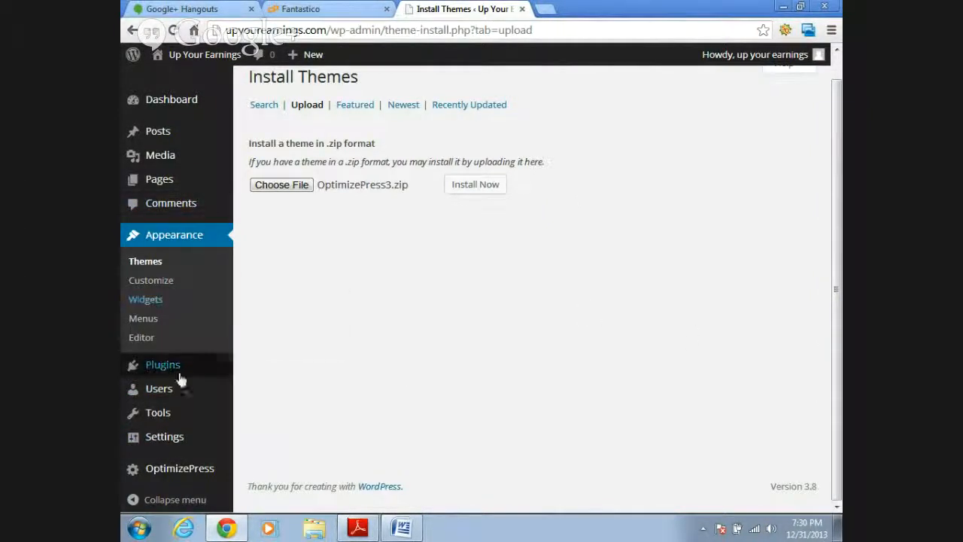
# - Set the site's permalink structure to Post name and save the change
pyautogui.click(166, 446)
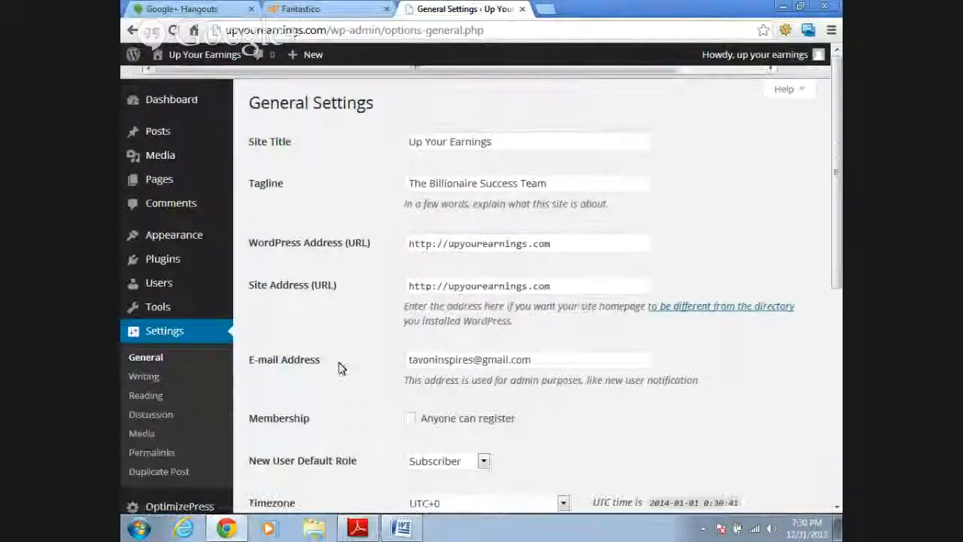
pyautogui.click(162, 459)
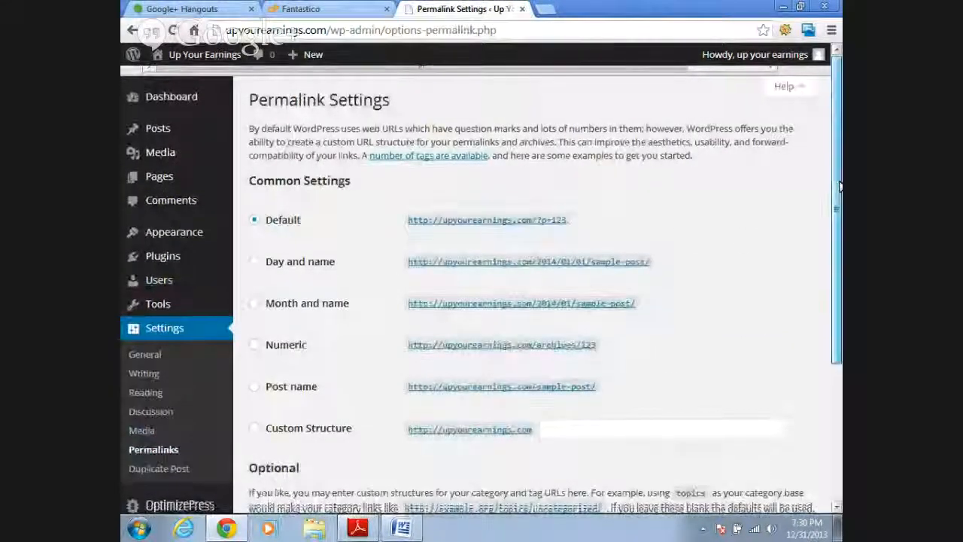
pyautogui.scroll(-1, 649, 226)
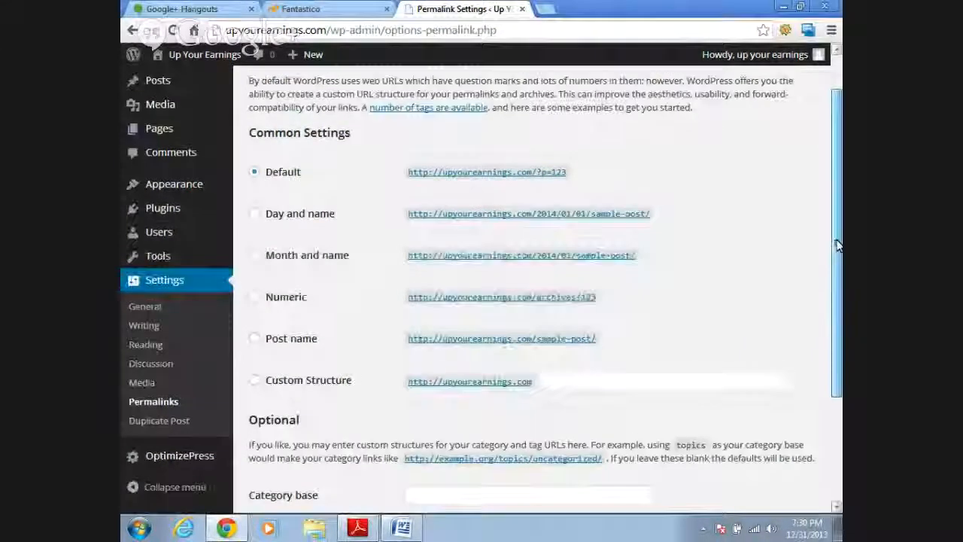
pyautogui.scroll(1, 838, 243)
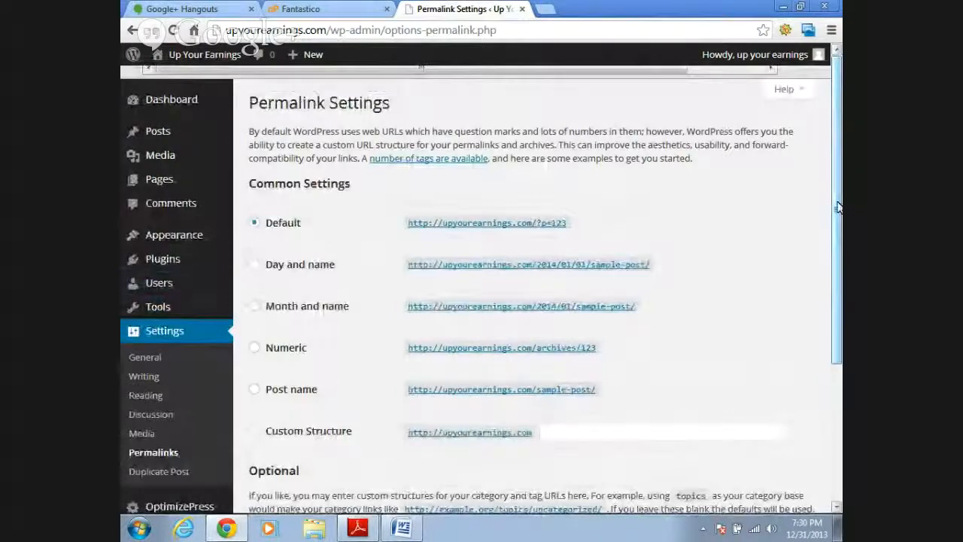
pyautogui.moveTo(839, 207); pyautogui.dragTo(839, 274)
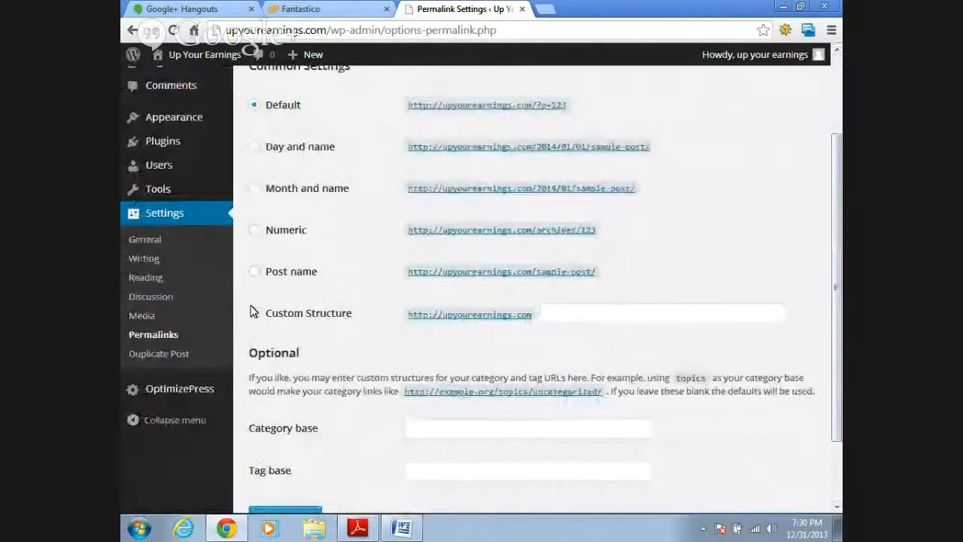
pyautogui.click(254, 272)
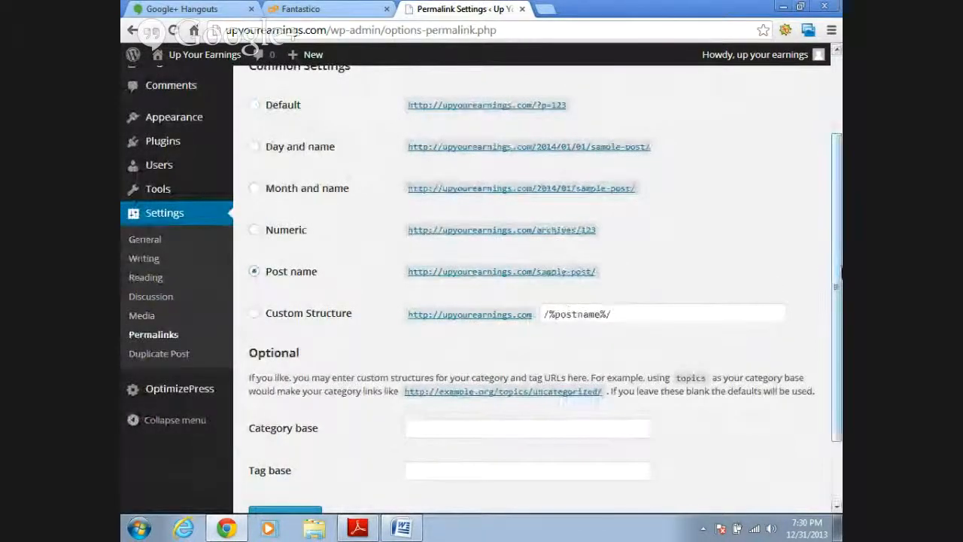
pyautogui.moveTo(839, 274); pyautogui.dragTo(839, 333)
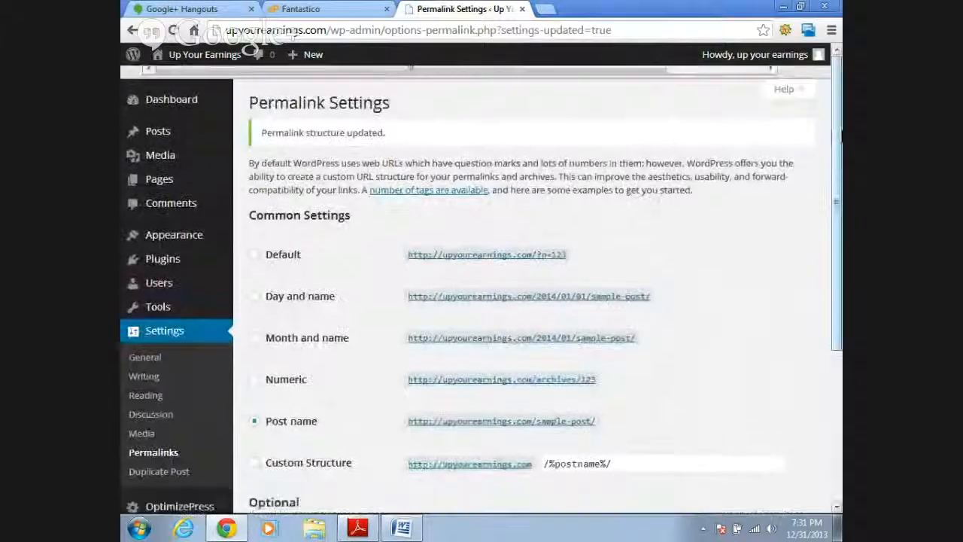
# - Review the site's WordPress General Settings, from the site title and addresses down to the date format
pyautogui.moveTo(839, 147)
pyautogui.mouseDown()
pyautogui.moveTo(839, 230)
pyautogui.moveTo(840, 148)
pyautogui.moveTo(840, 197)
pyautogui.moveTo(840, 160)
pyautogui.mouseUp()
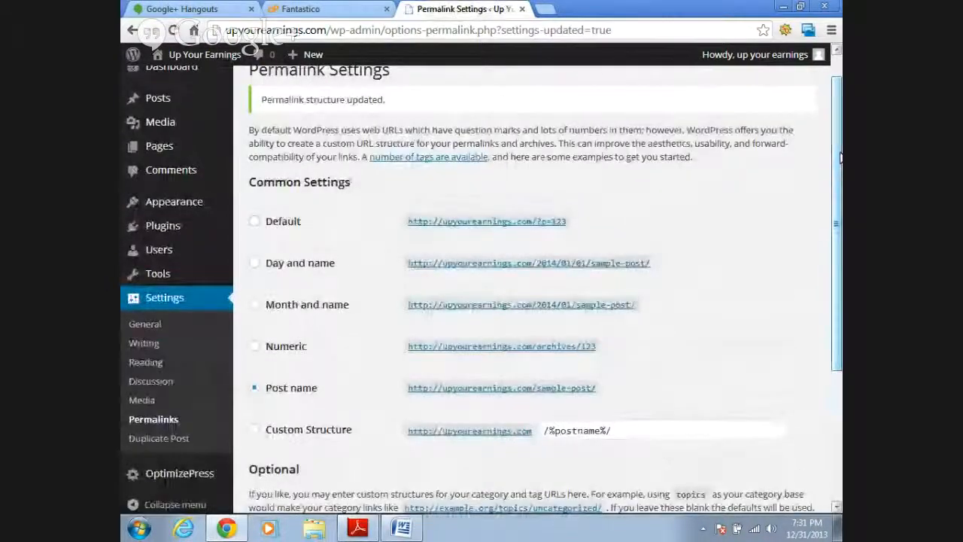
pyautogui.moveTo(838, 229)
pyautogui.mouseDown()
pyautogui.moveTo(839, 249)
pyautogui.moveTo(839, 219)
pyautogui.mouseUp()
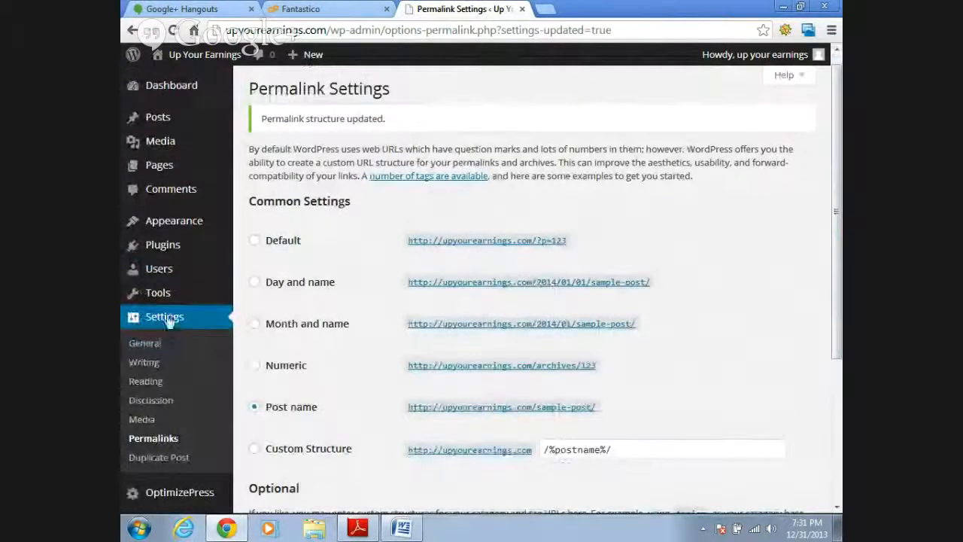
pyautogui.click(155, 344)
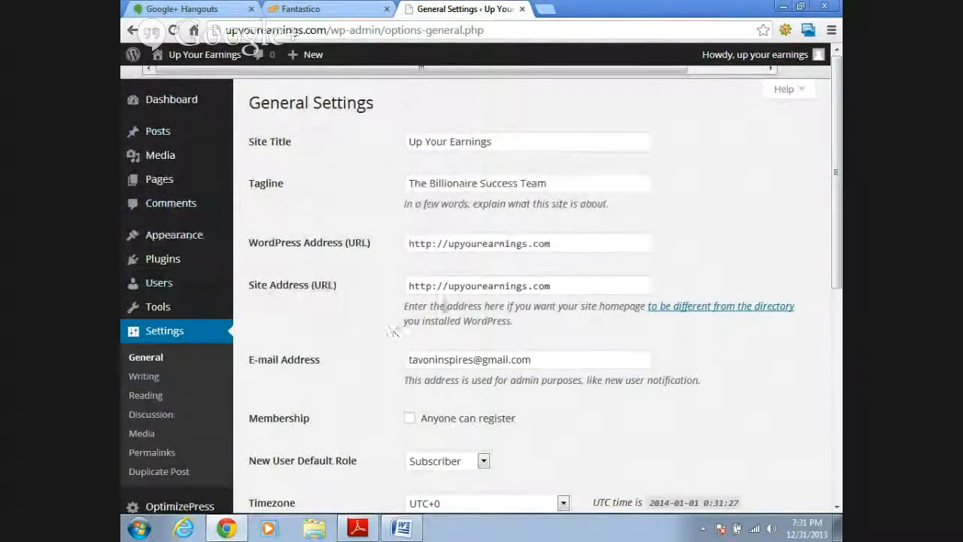
pyautogui.moveTo(835, 212); pyautogui.dragTo(831, 314)
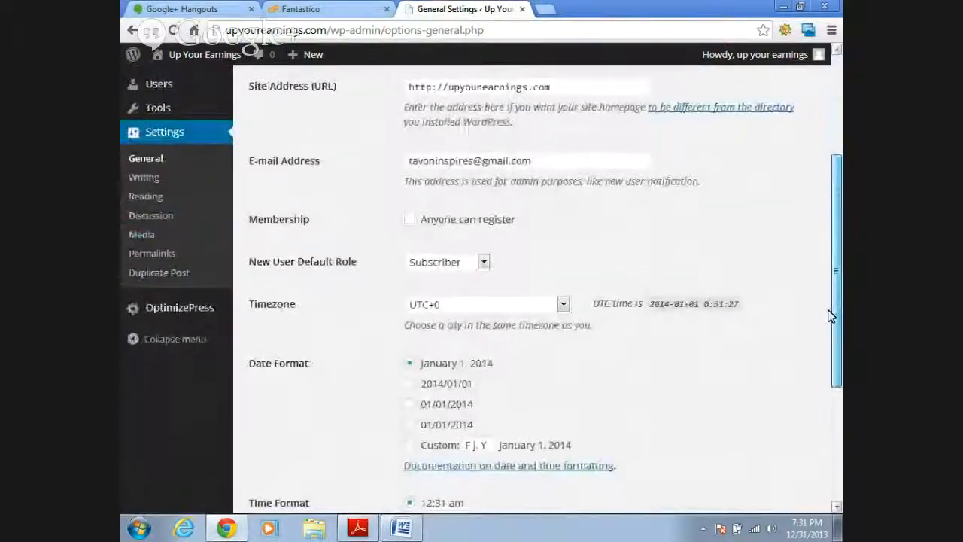
# - Open the OptimizePress General Settings and look over the header image options
pyautogui.click(287, 311)
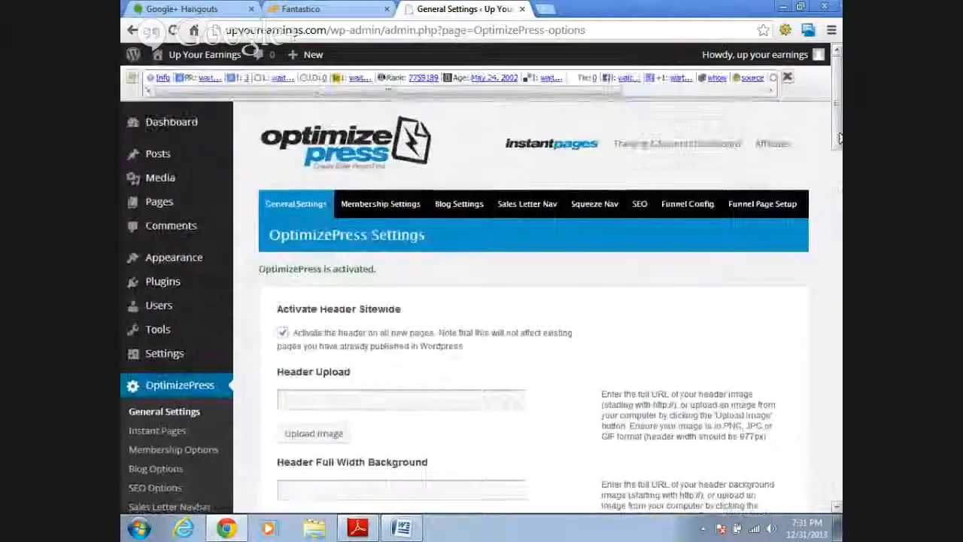
pyautogui.moveTo(839, 138)
pyautogui.mouseDown()
pyautogui.moveTo(839, 202)
pyautogui.moveTo(839, 143)
pyautogui.mouseUp()
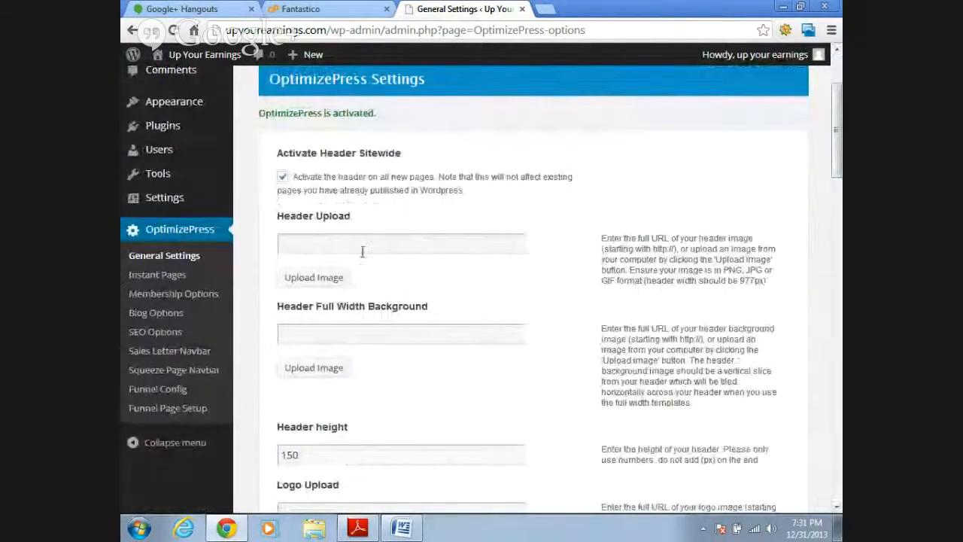
pyautogui.click(506, 250)
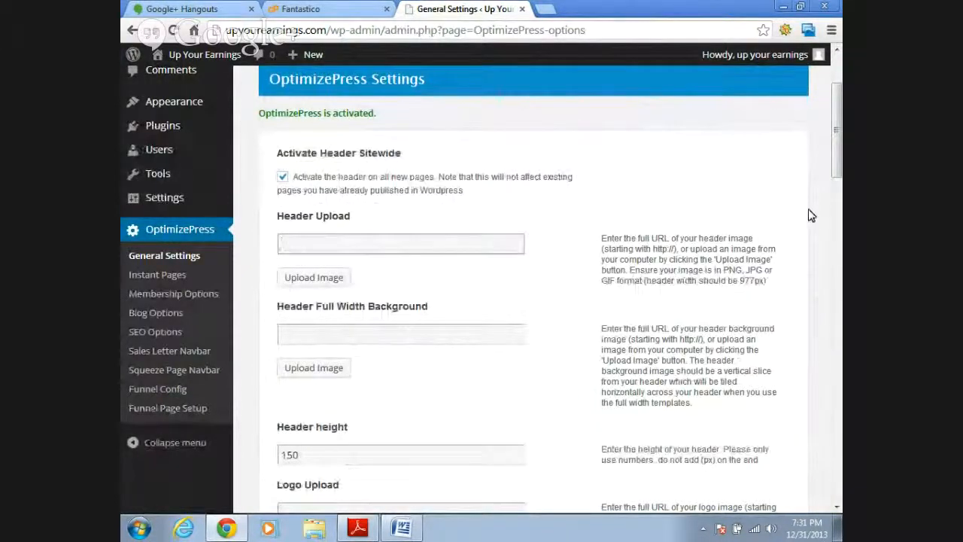
# - Configure the OptimizePress footer with copyright text "UpYouEarnings.com", an empty affiliate link and the powered-by text turned off
pyautogui.moveTo(837, 165); pyautogui.dragTo(837, 278)
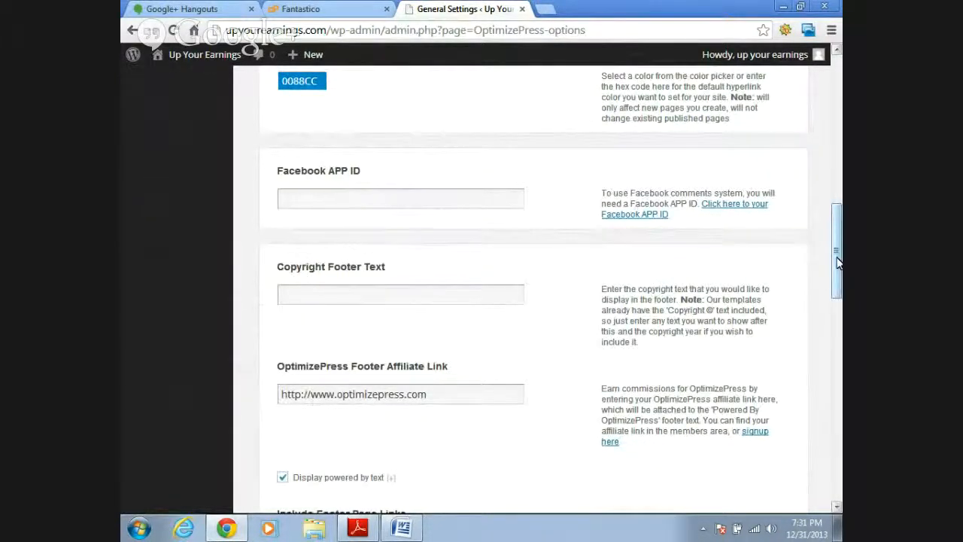
pyautogui.moveTo(838, 261); pyautogui.dragTo(837, 278)
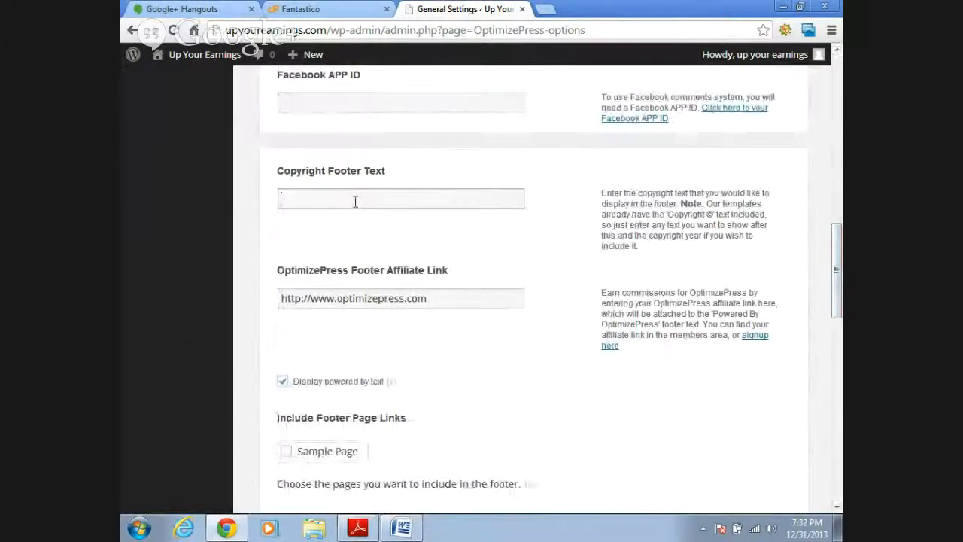
pyautogui.click(445, 298)
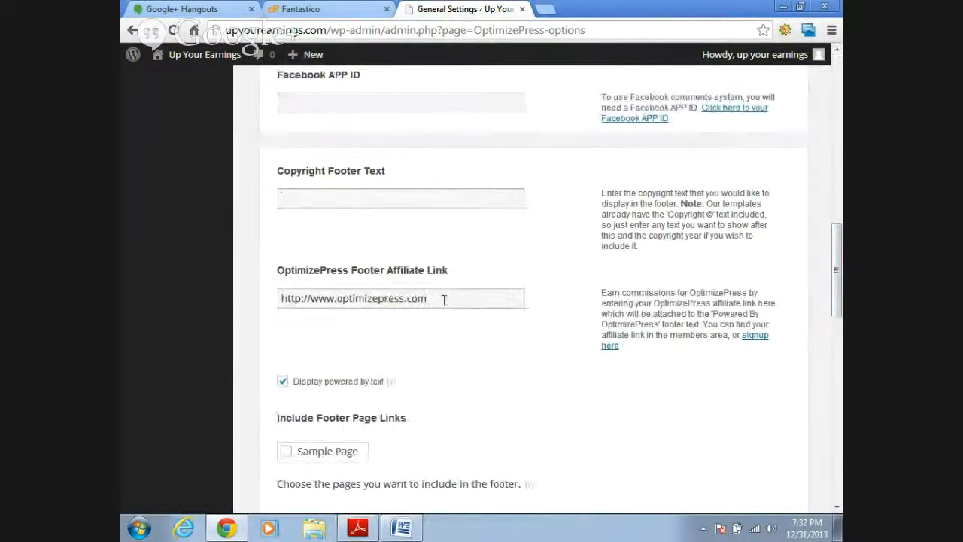
pyautogui.moveTo(445, 298); pyautogui.dragTo(288, 292)
pyautogui.press('BackSpace')
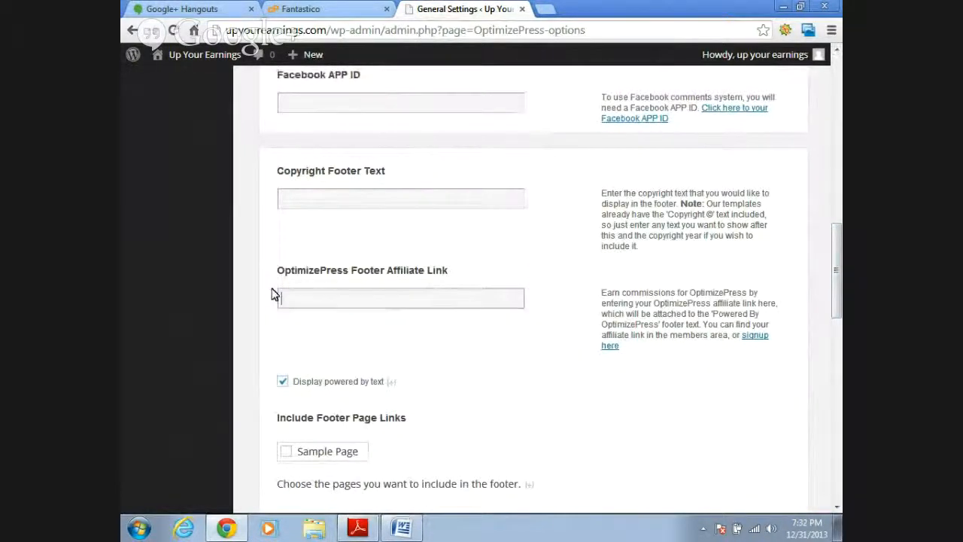
pyautogui.click(283, 381)
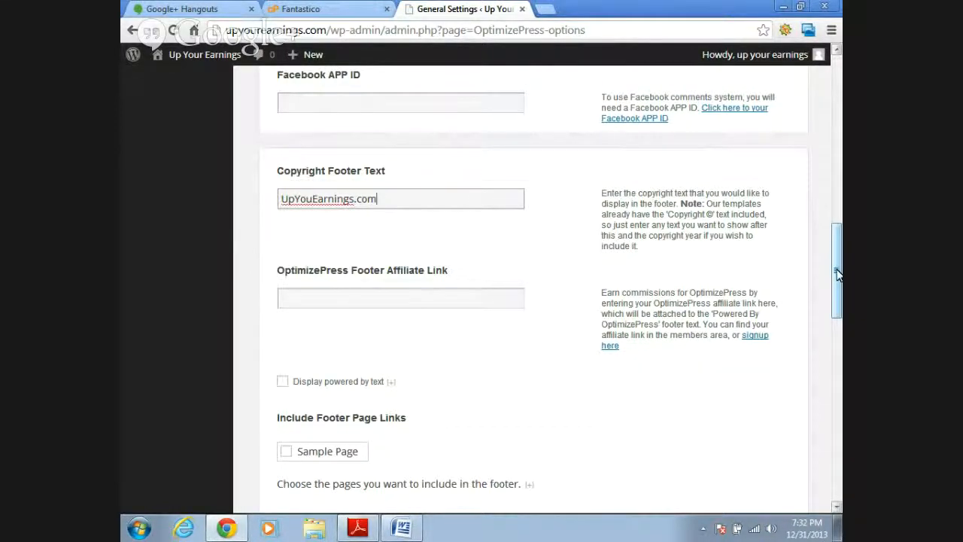
# - Look over the footer disclaimer, favicon, header and footer tracking code, and custom CSS settings
pyautogui.moveTo(837, 274); pyautogui.dragTo(838, 351)
pyautogui.click(435, 263)
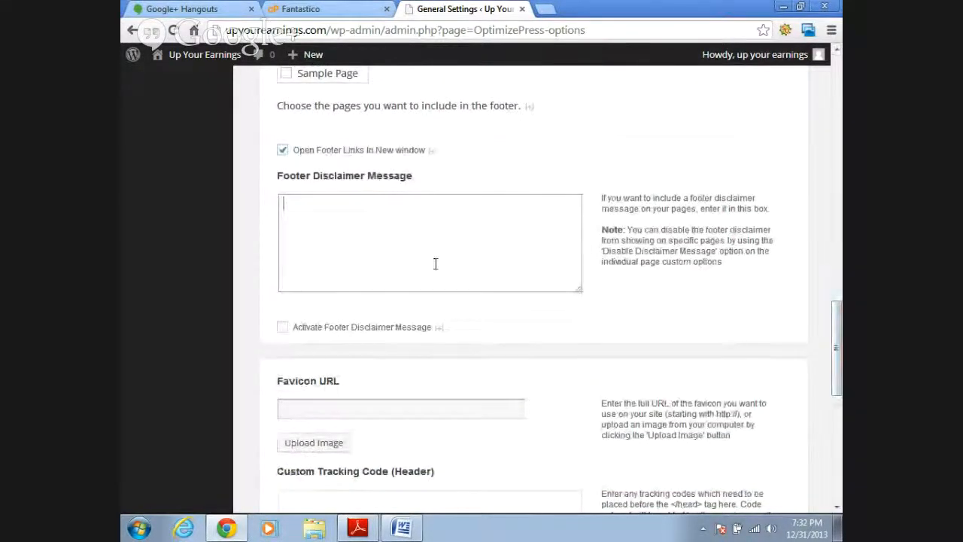
pyautogui.moveTo(839, 333); pyautogui.dragTo(838, 404)
pyautogui.click(376, 238)
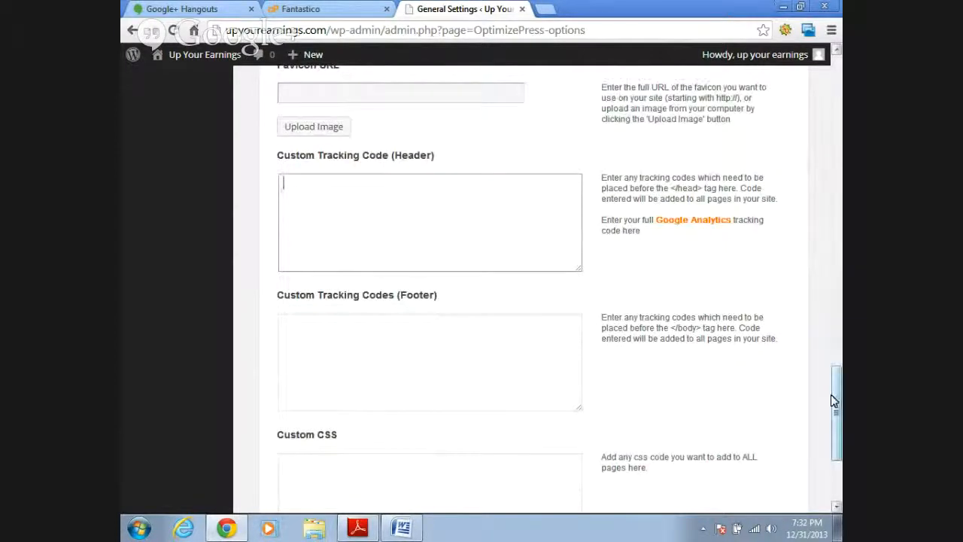
pyautogui.moveTo(839, 410); pyautogui.dragTo(840, 424)
pyautogui.click(413, 305)
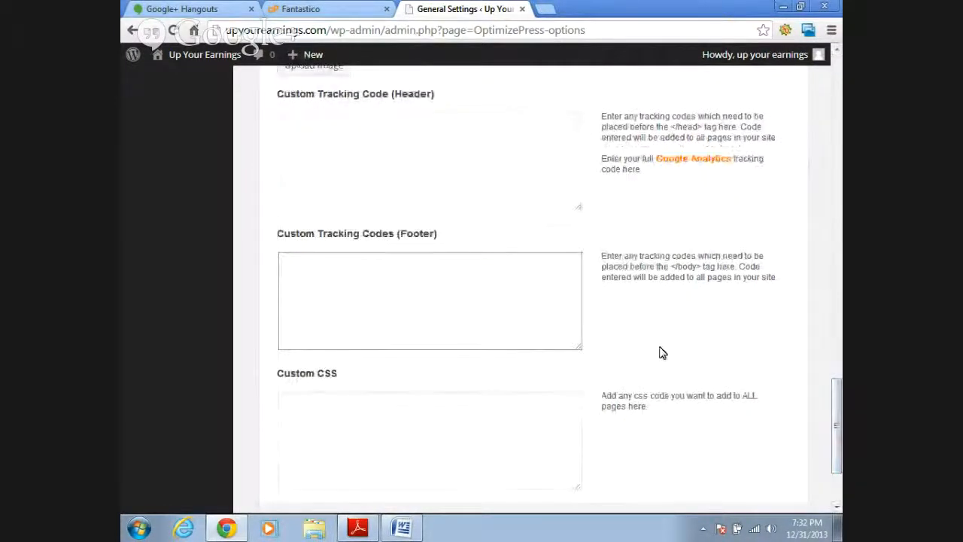
# - Save the changes to the OptimizePress general settings
pyautogui.moveTo(836, 419); pyautogui.dragTo(837, 487)
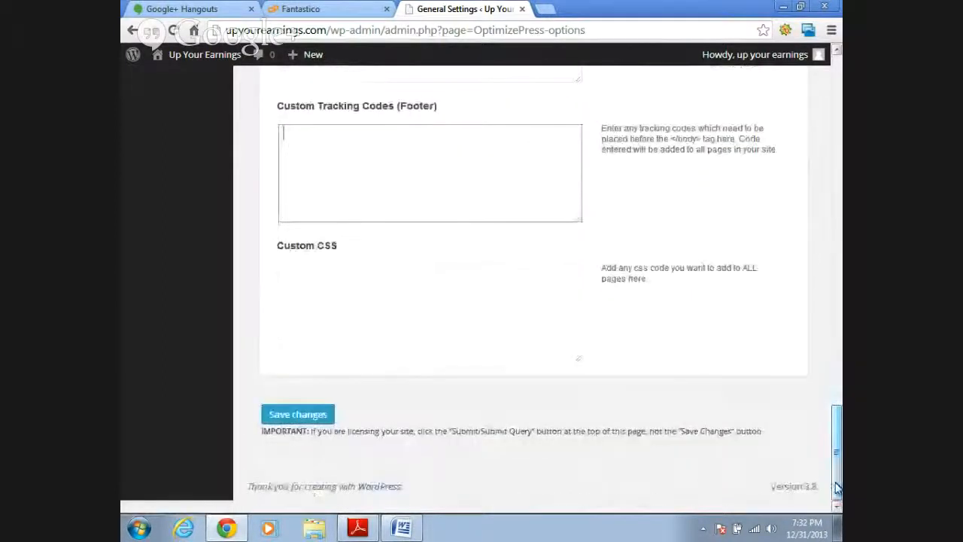
pyautogui.click(325, 423)
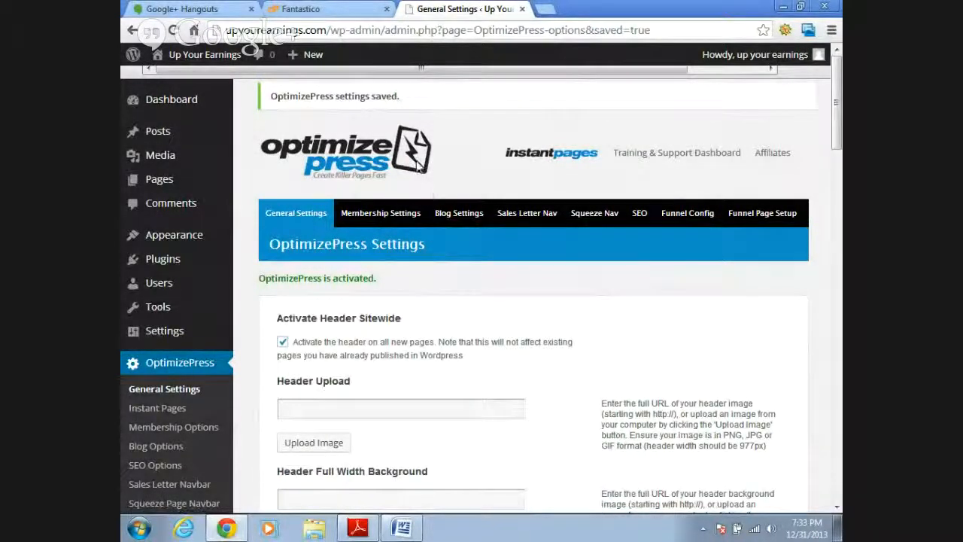
pyautogui.click(387, 220)
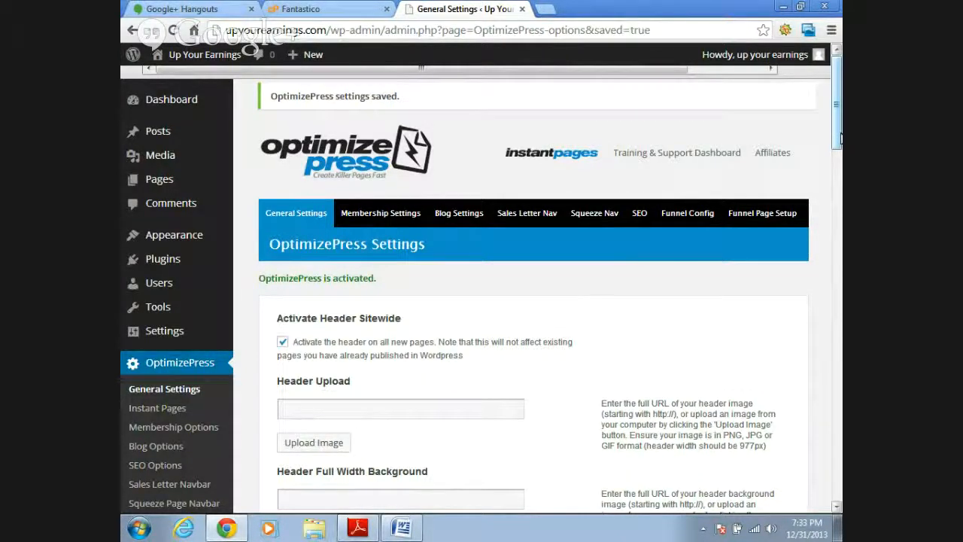
pyautogui.moveTo(841, 139); pyautogui.dragTo(841, 140)
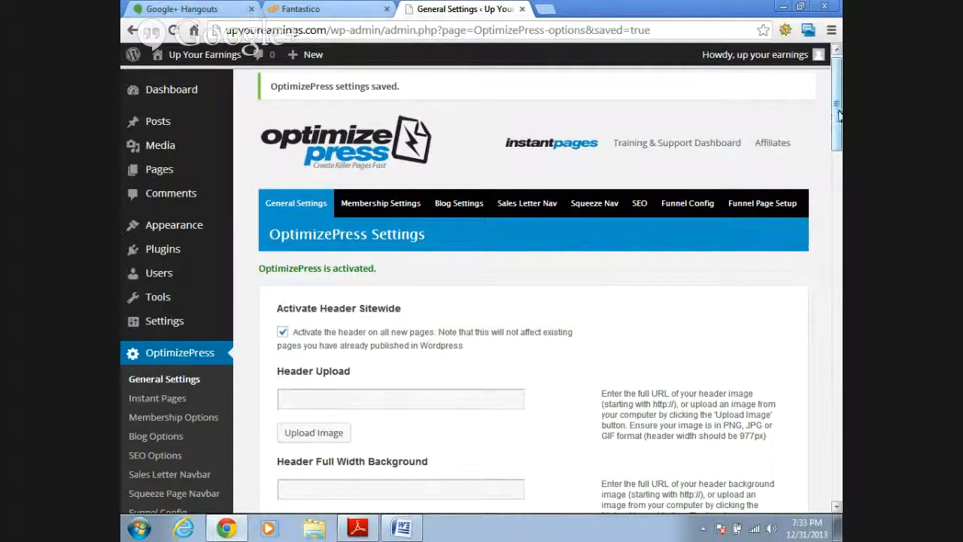
pyautogui.moveTo(839, 114)
pyautogui.mouseDown()
pyautogui.moveTo(839, 147)
pyautogui.moveTo(839, 115)
pyautogui.mouseUp()
# - Start a new WordPress page and look over the squeeze page designs in the OptimizePress template gallery
pyautogui.click(165, 188)
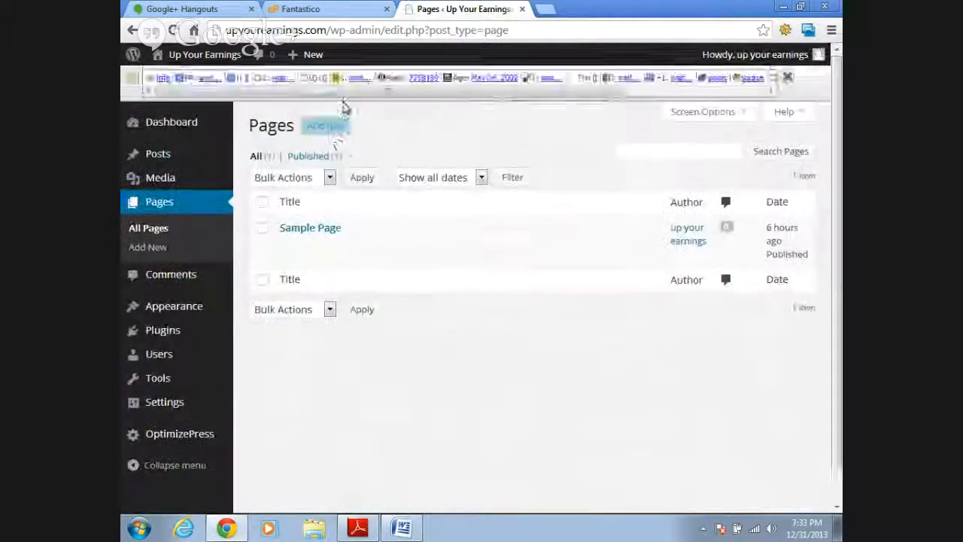
pyautogui.click(334, 106)
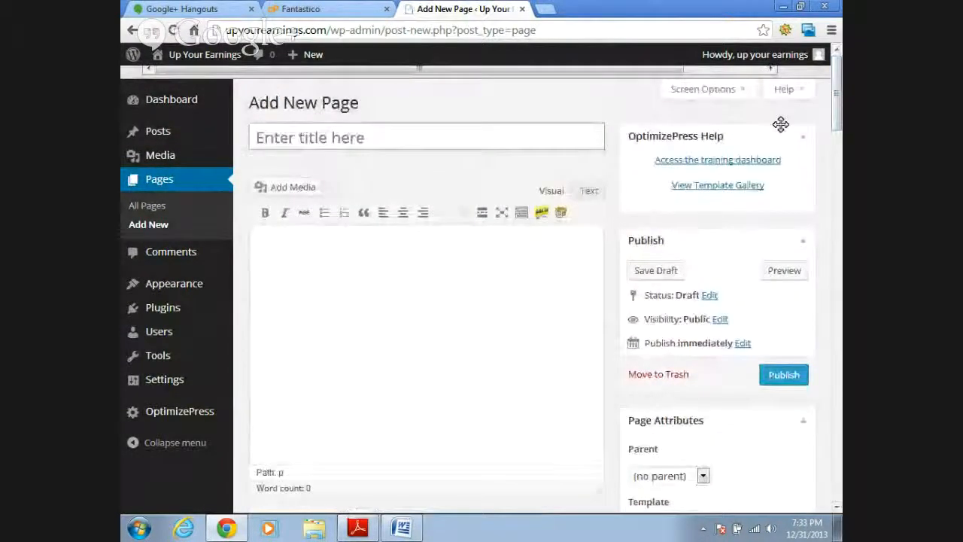
pyautogui.click(700, 191)
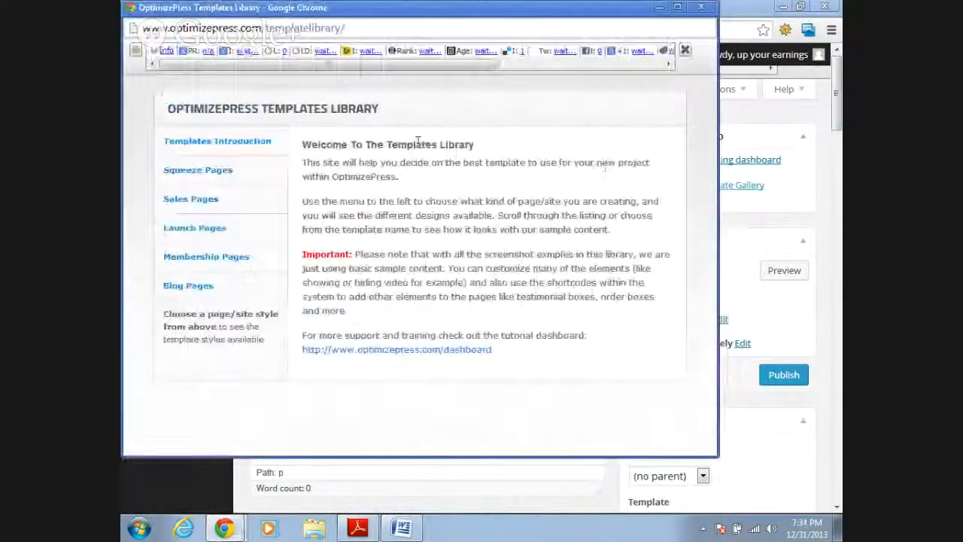
pyautogui.click(194, 173)
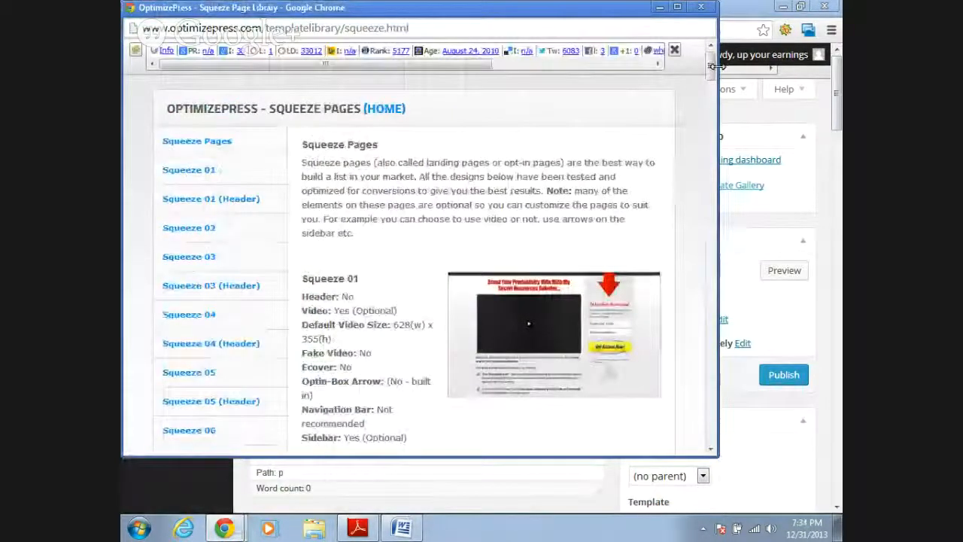
pyautogui.moveTo(713, 72)
pyautogui.mouseDown()
pyautogui.moveTo(712, 430)
pyautogui.moveTo(721, 66)
pyautogui.mouseUp()
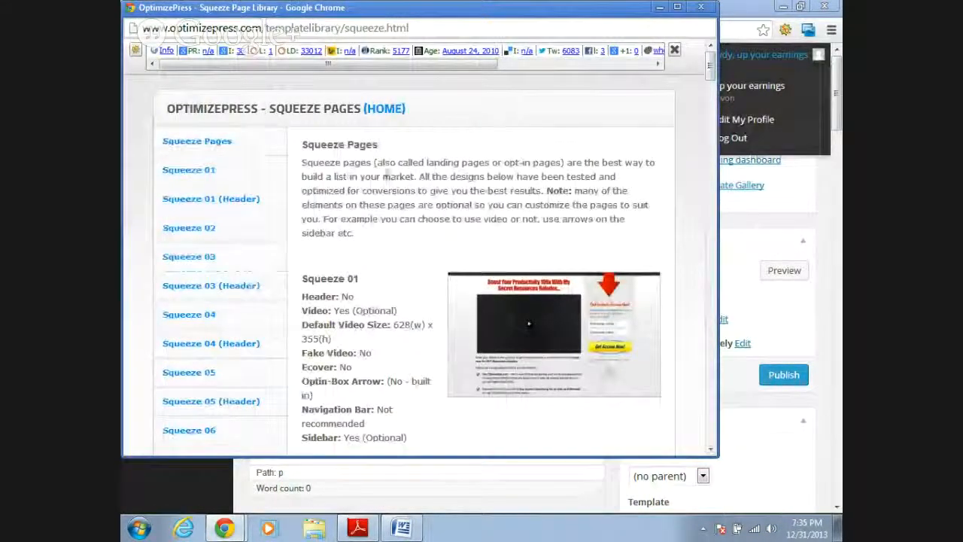
pyautogui.click(708, 8)
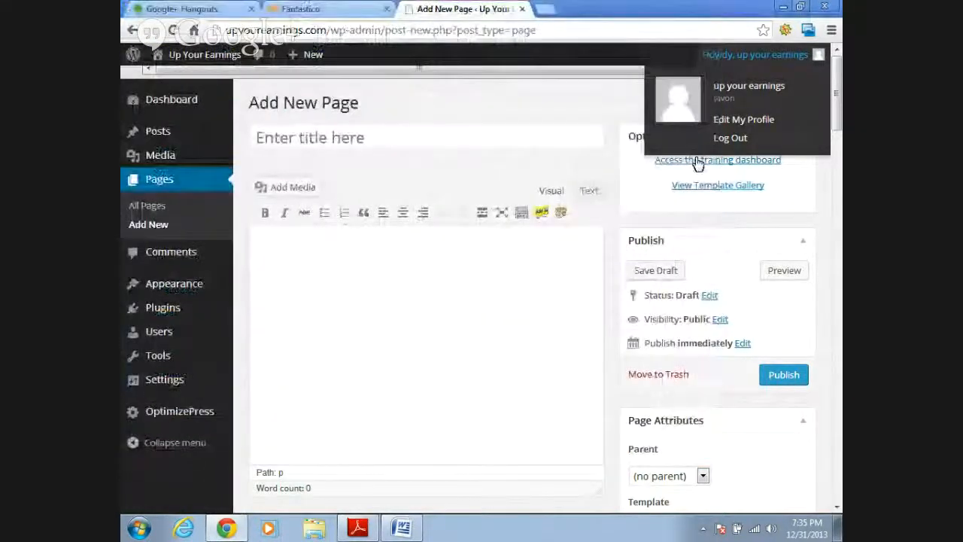
# - Set the new page's template to Squeeze 01
pyautogui.moveTo(837, 114); pyautogui.dragTo(839, 143)
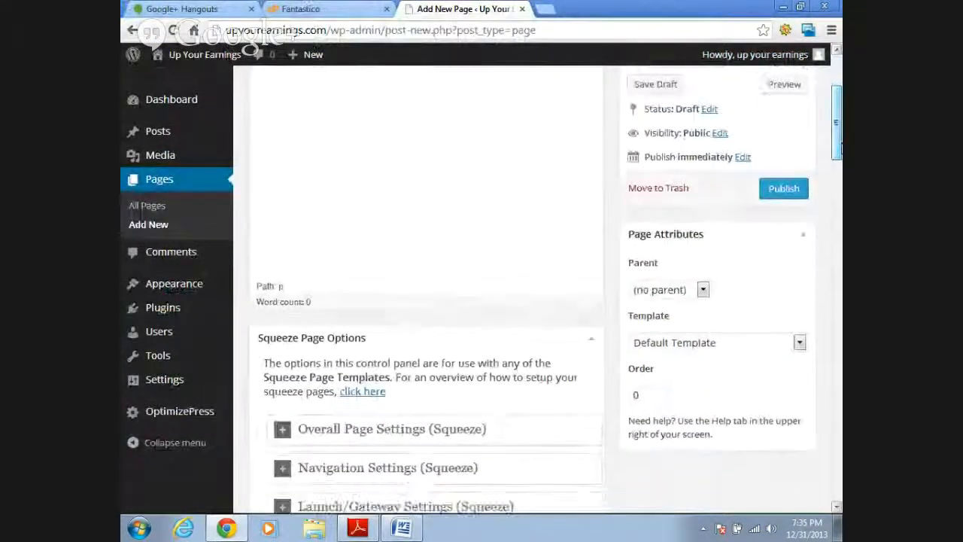
pyautogui.click(800, 343)
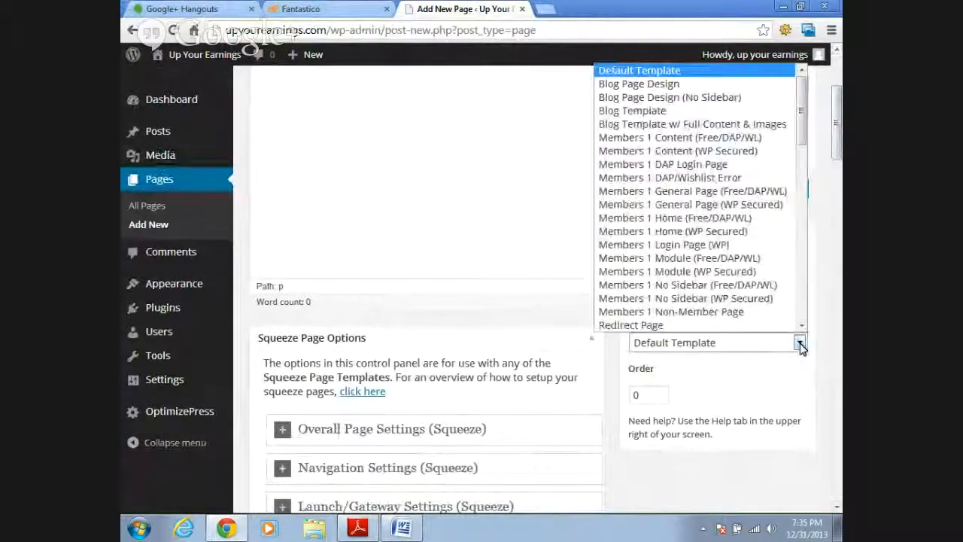
pyautogui.click(803, 114)
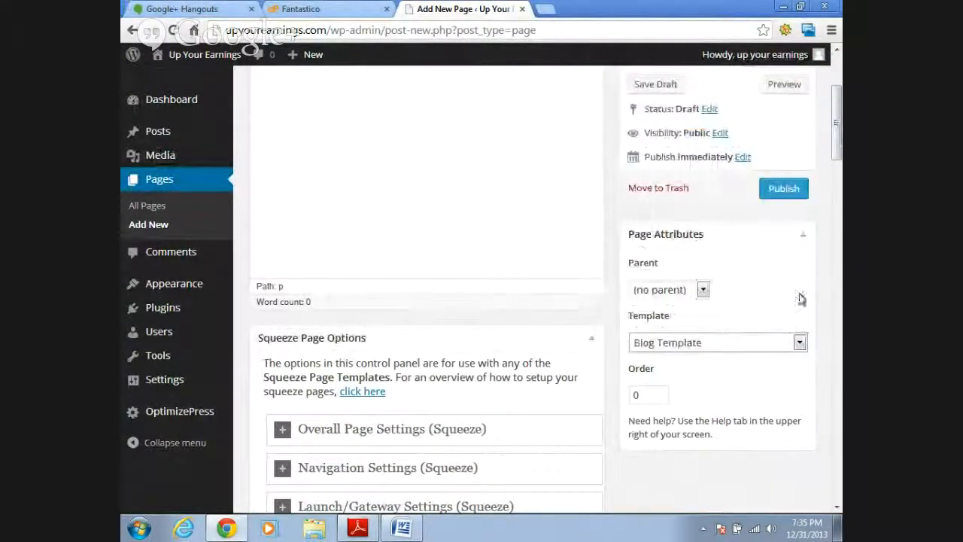
pyautogui.click(800, 343)
pyautogui.moveTo(802, 167); pyautogui.dragTo(802, 263)
pyautogui.click(699, 216)
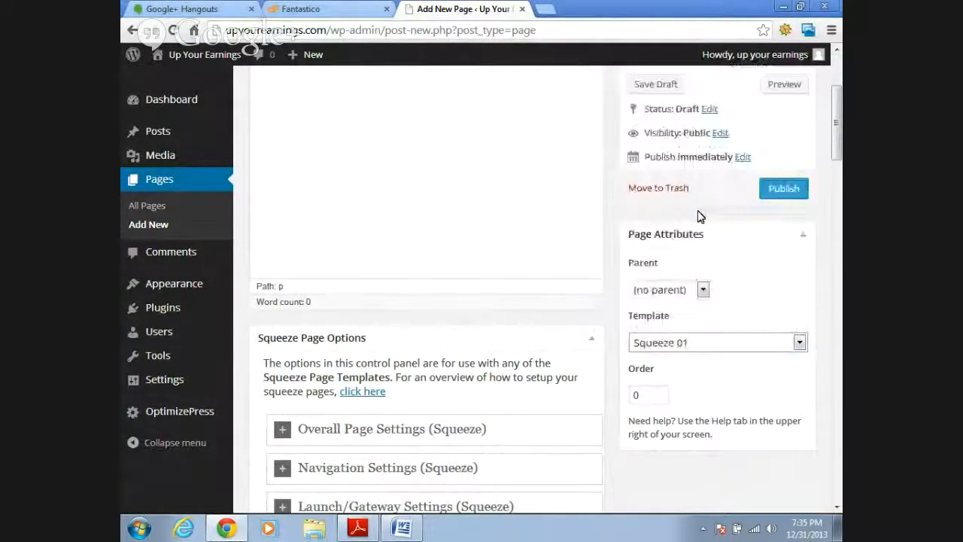
# - Publish the untitled page and look over its squeeze page options
pyautogui.moveTo(838, 144)
pyautogui.mouseDown()
pyautogui.moveTo(837, 153)
pyautogui.moveTo(838, 141)
pyautogui.mouseUp()
pyautogui.click(787, 207)
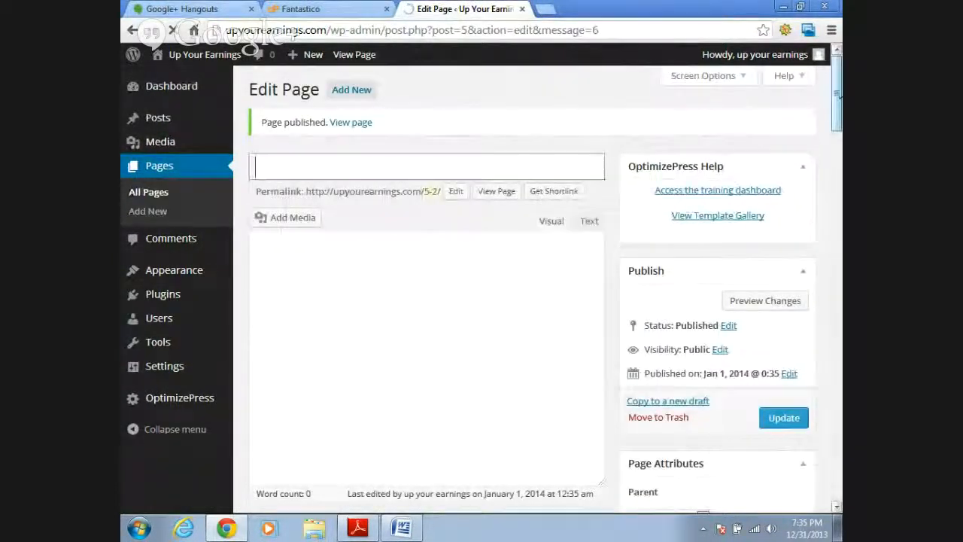
pyautogui.moveTo(838, 125); pyautogui.dragTo(839, 154)
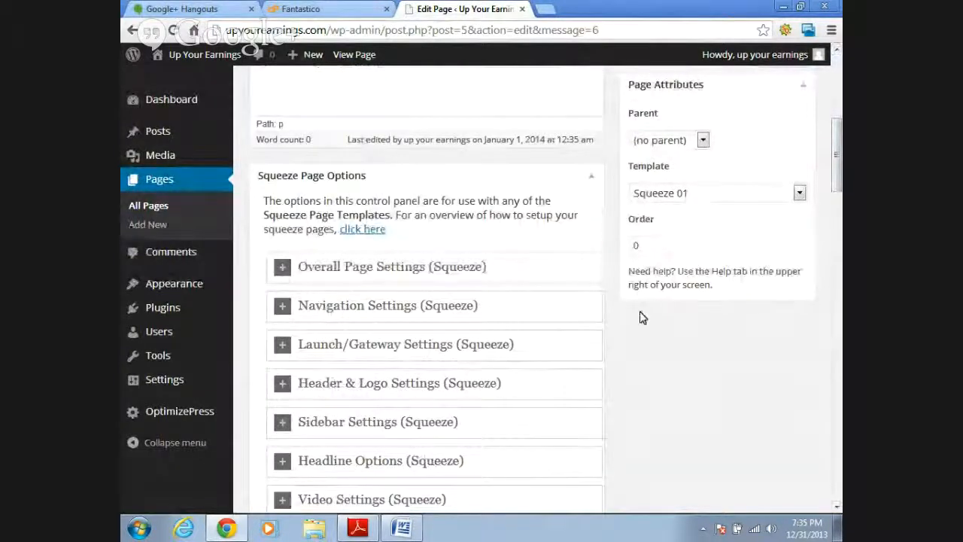
pyautogui.moveTo(839, 153)
pyautogui.mouseDown()
pyautogui.moveTo(838, 417)
pyautogui.moveTo(838, 87)
pyautogui.moveTo(835, 178)
pyautogui.moveTo(837, 99)
pyautogui.mouseUp()
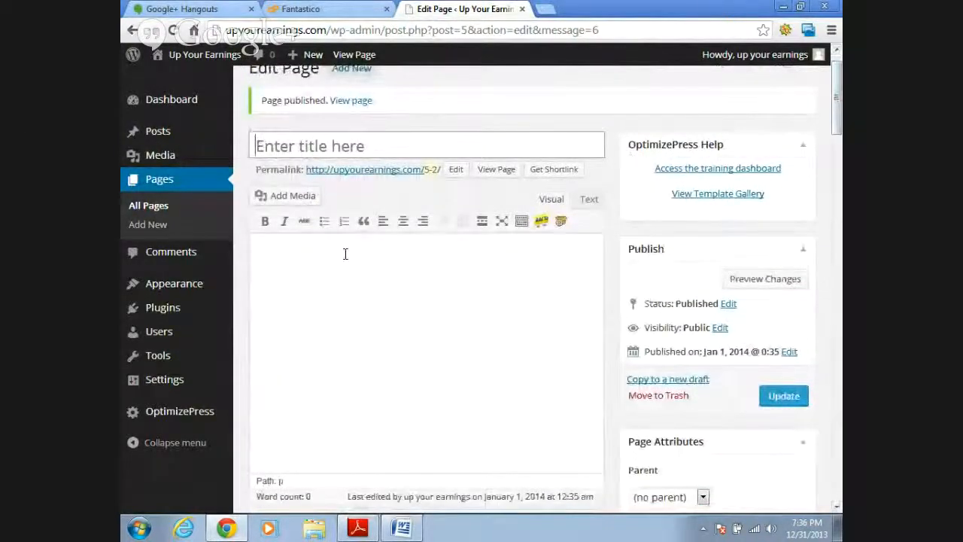
# - Open the OptimizePress Instant Pages and preview the Squeeze 01 template
pyautogui.moveTo(180, 426)
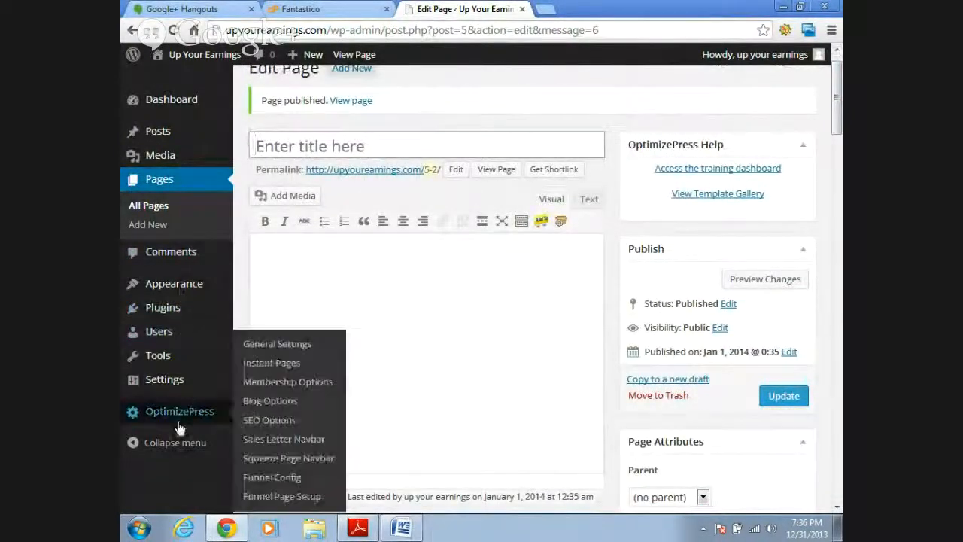
pyautogui.click(265, 366)
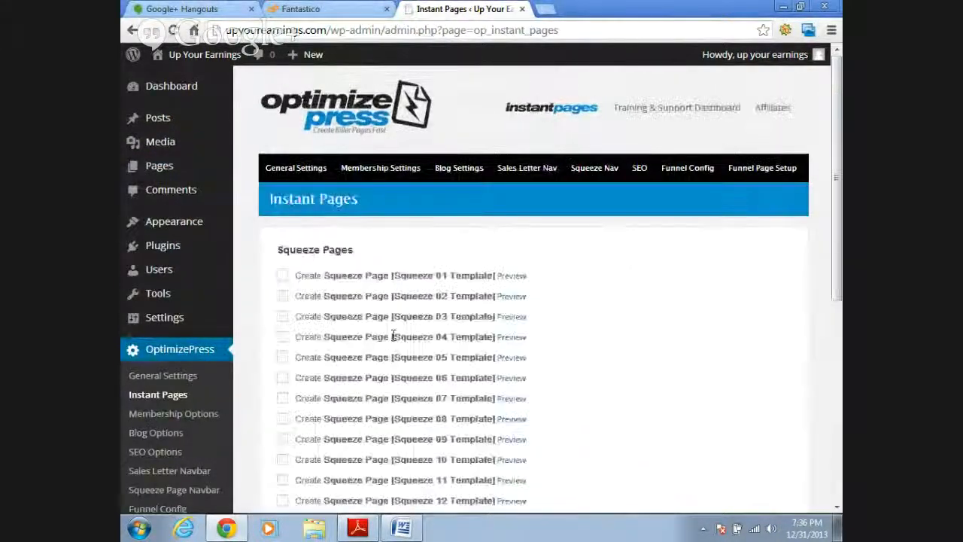
pyautogui.moveTo(839, 92); pyautogui.dragTo(838, 130)
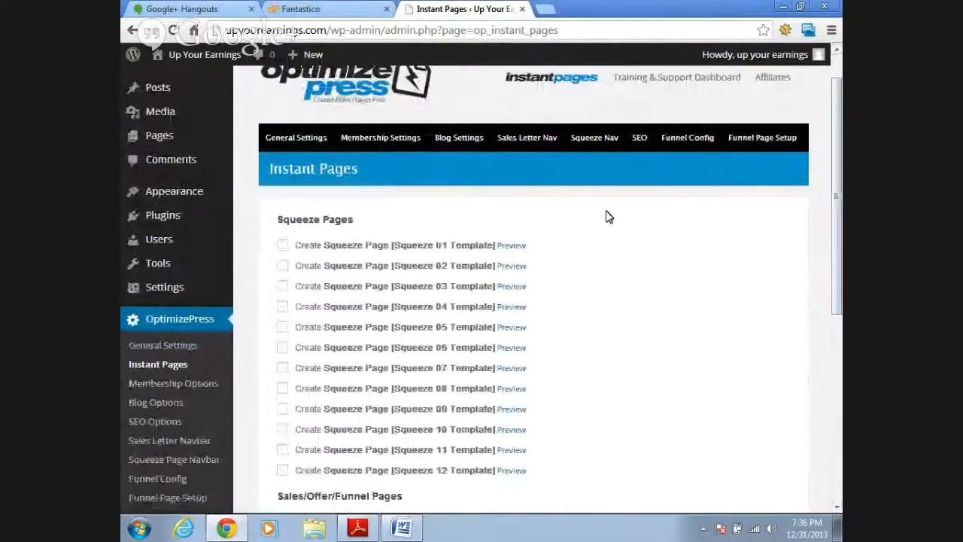
pyautogui.click(517, 247)
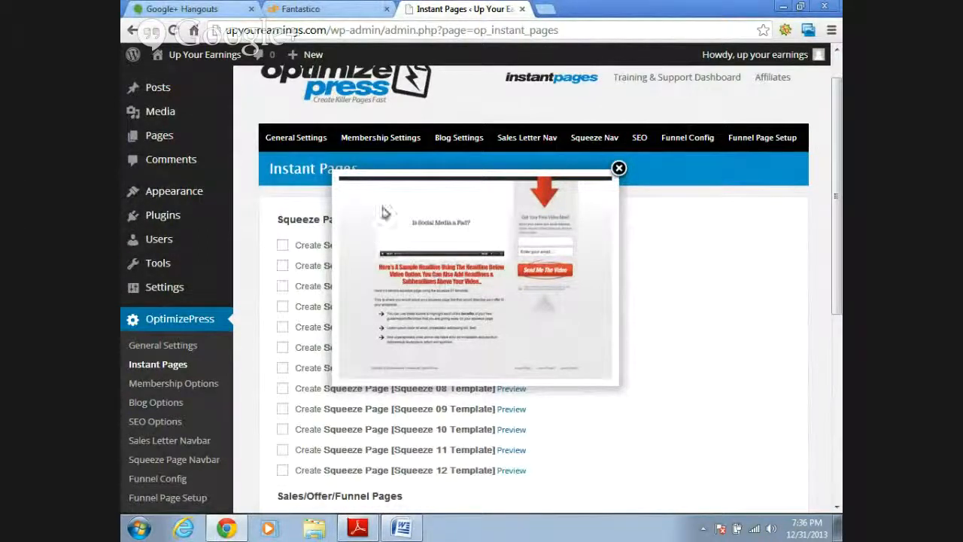
pyautogui.click(618, 168)
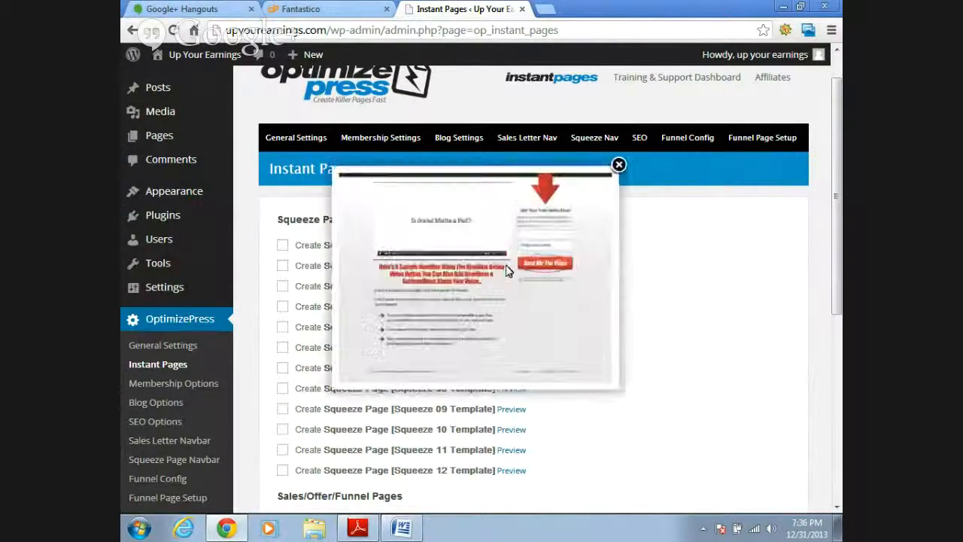
pyautogui.click(618, 166)
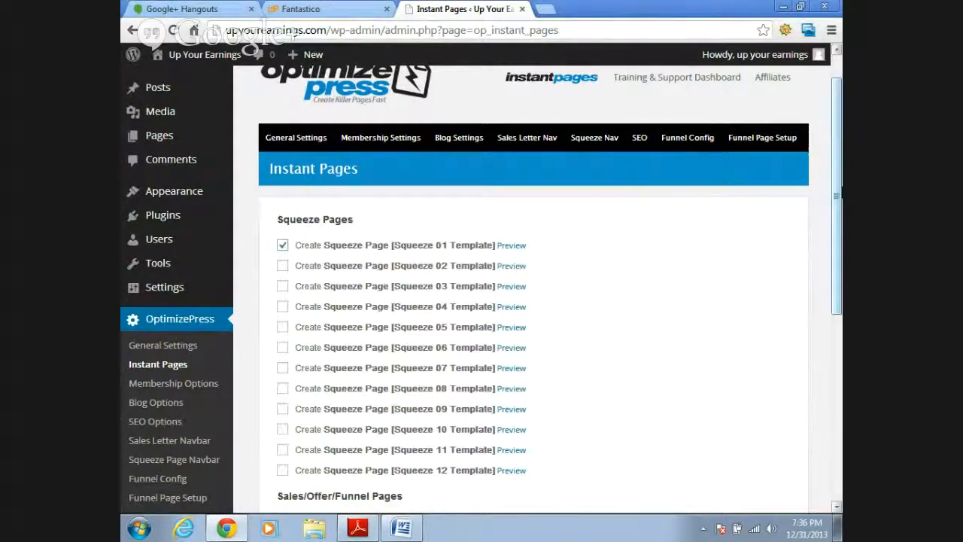
# - Create an instant squeeze page from the Squeeze 01 template and preview the resulting draft
pyautogui.moveTo(838, 192); pyautogui.dragTo(837, 385)
pyautogui.click(305, 428)
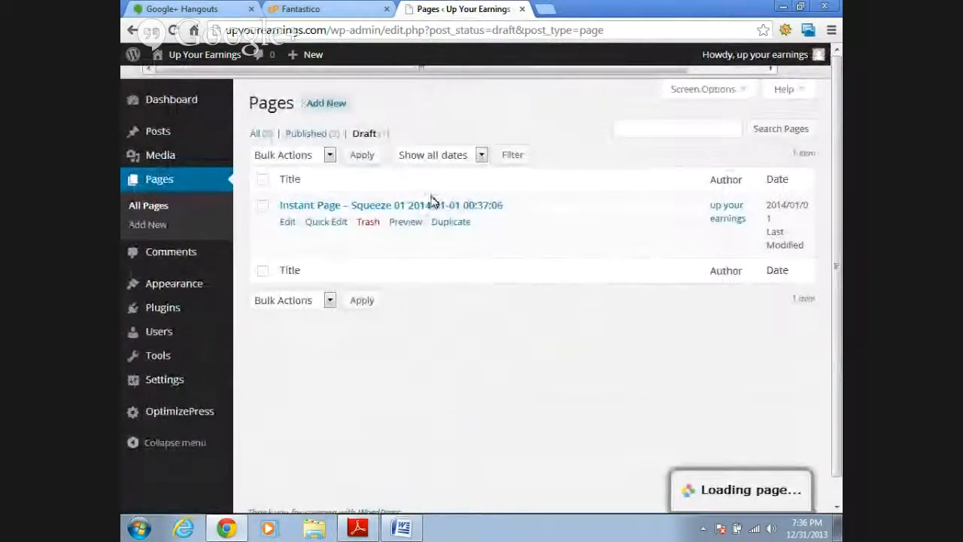
pyautogui.moveTo(307, 54)
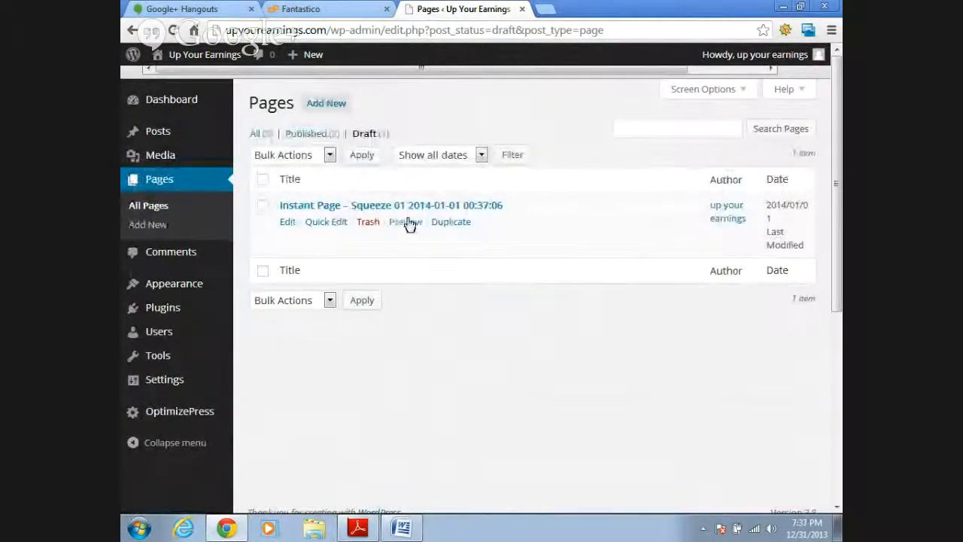
pyautogui.click(407, 223)
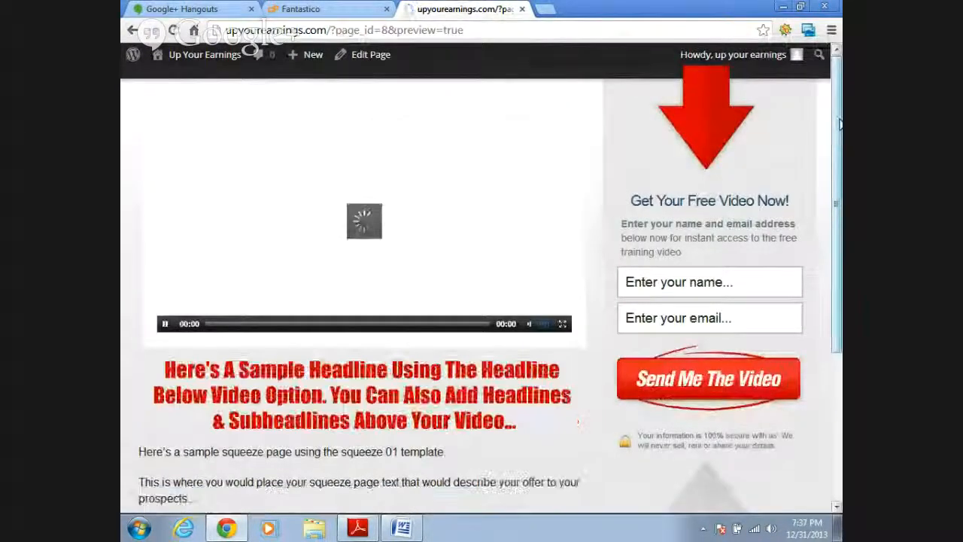
pyautogui.moveTo(839, 124); pyautogui.dragTo(839, 150)
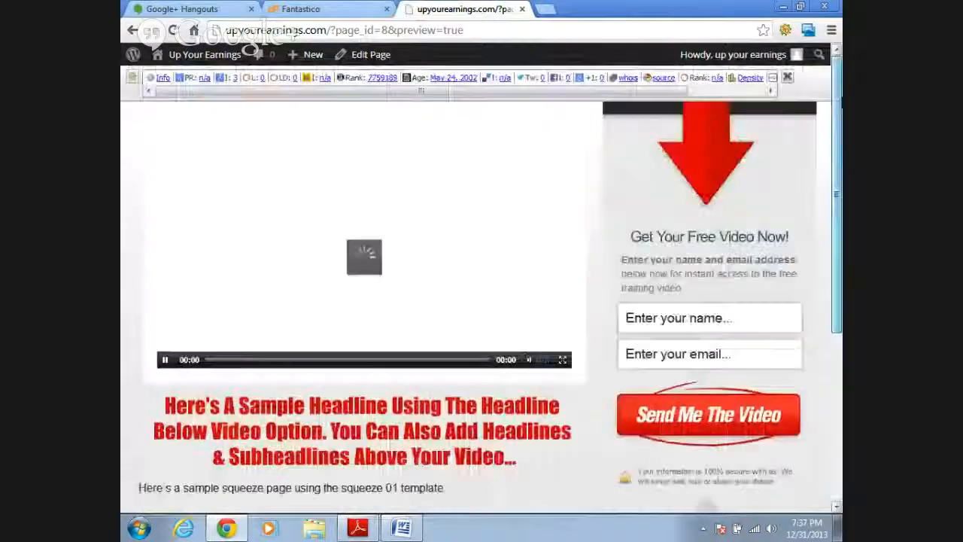
# - Open the instant page draft for editing and change its title to "Go Billionaire Success"
pyautogui.click(373, 58)
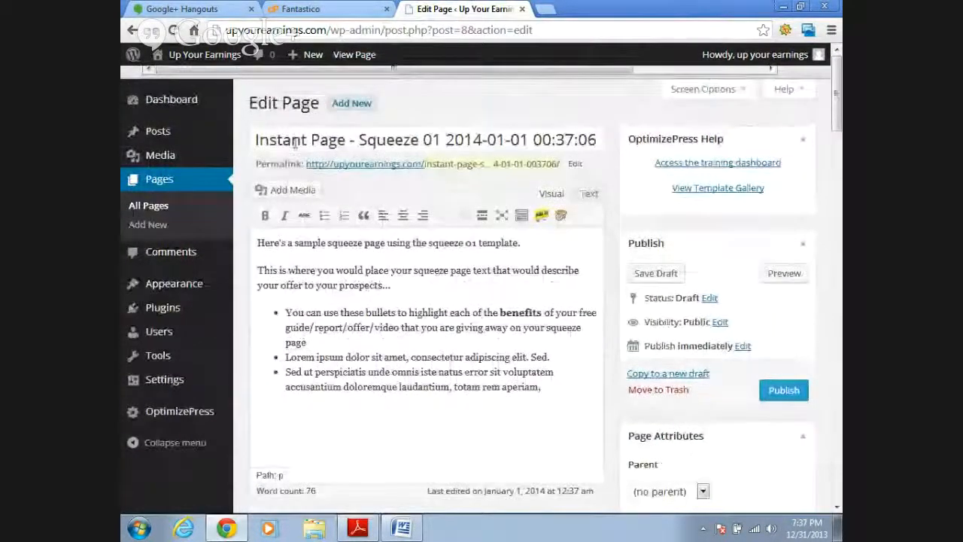
pyautogui.moveTo(256, 140); pyautogui.dragTo(619, 140)
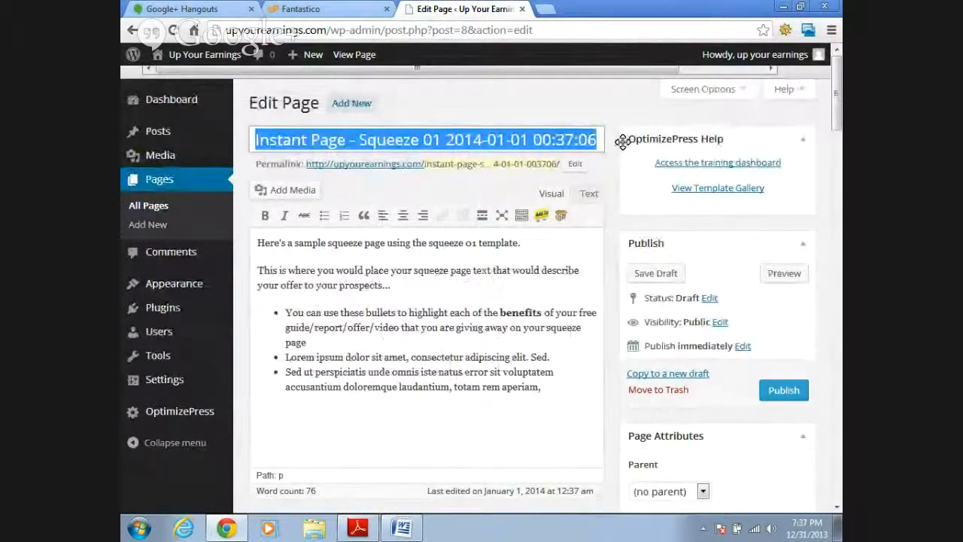
pyautogui.write('gob')
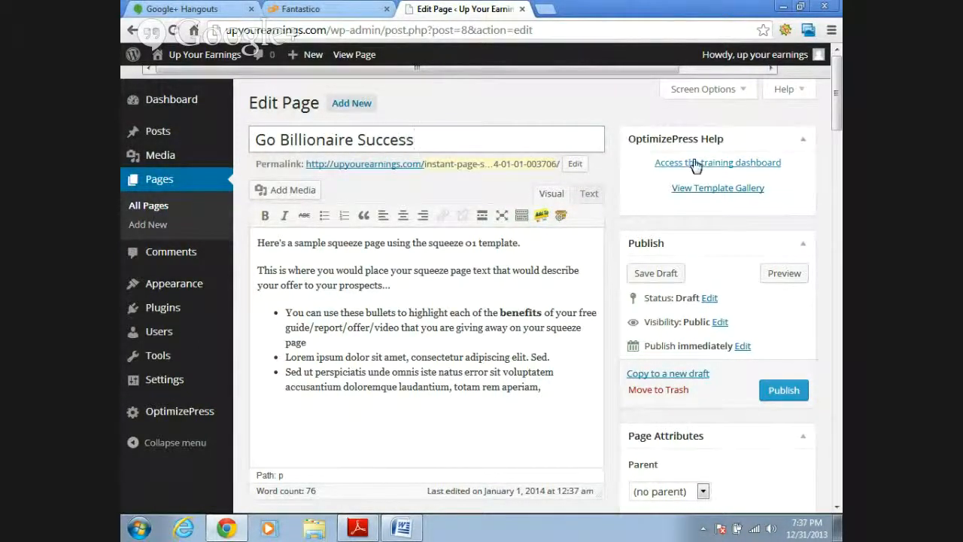
# - Change the page's permalink slug to "go billionaire success"
pyautogui.click(577, 169)
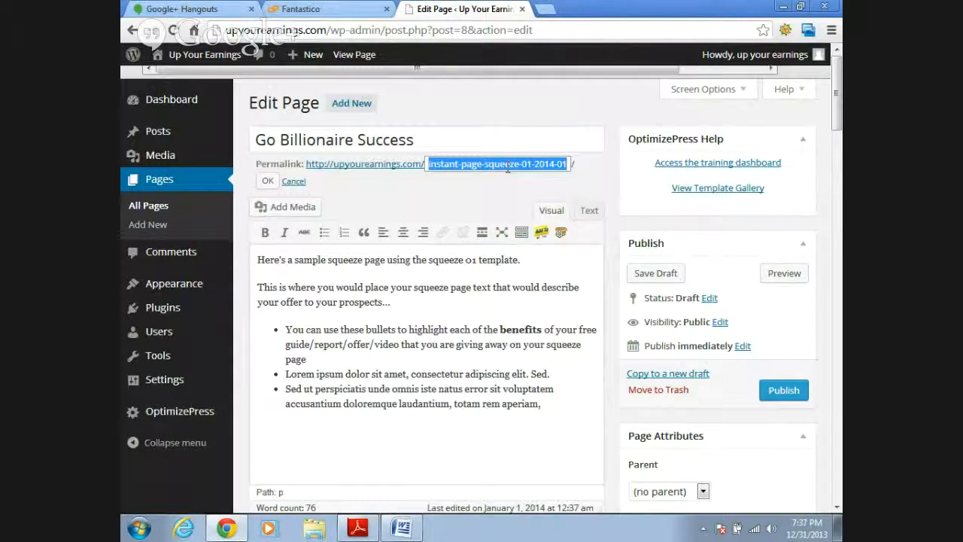
pyautogui.write('go billionaire success')
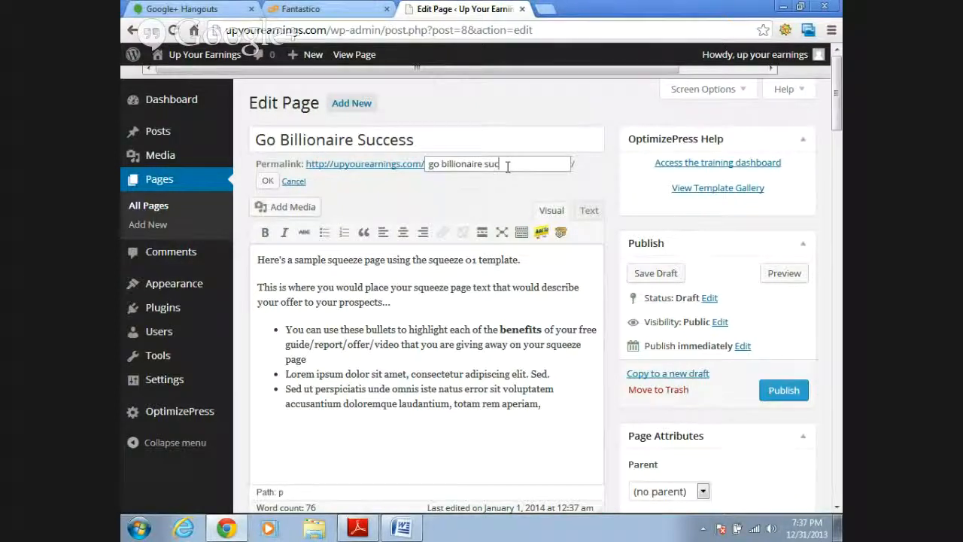
pyautogui.click(269, 183)
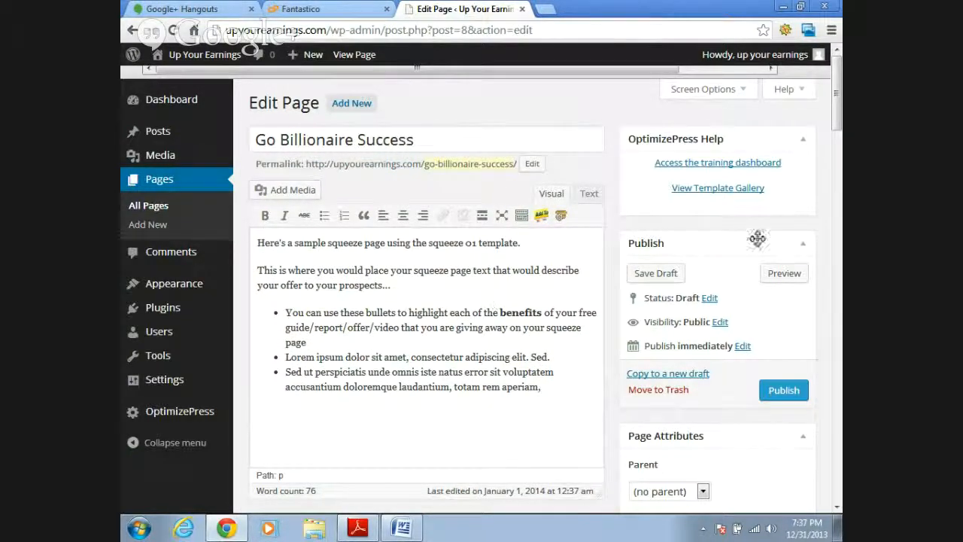
# - Expand the squeeze page's Headline Options and review the Pre-Headline, Headline, Subheadline and Headline Below Video settings
pyautogui.scroll(-1, 839, 89)
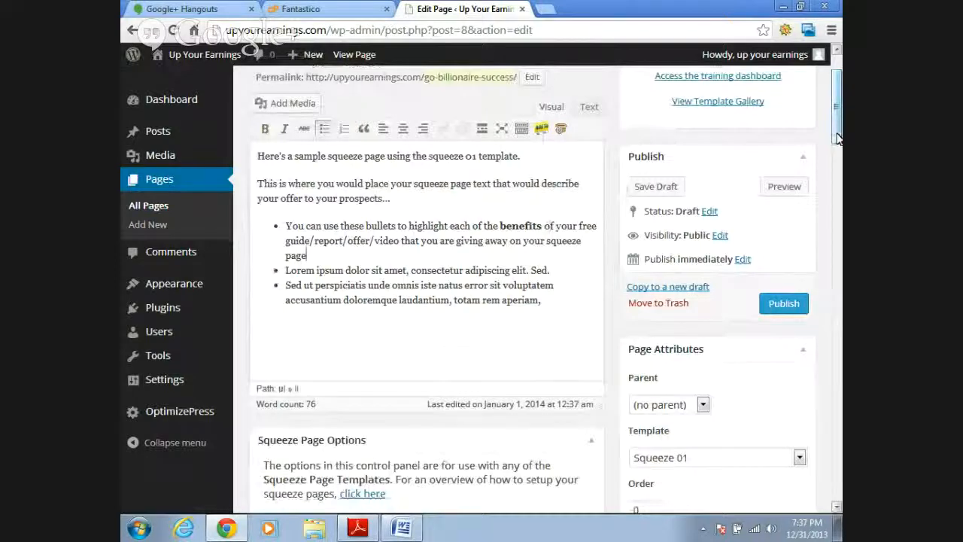
pyautogui.moveTo(837, 141); pyautogui.dragTo(837, 217)
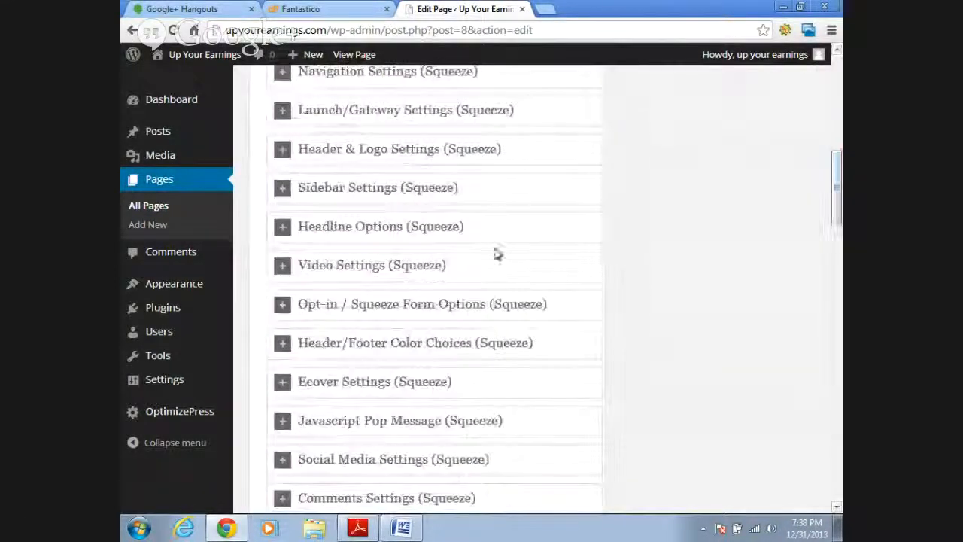
pyautogui.click(284, 229)
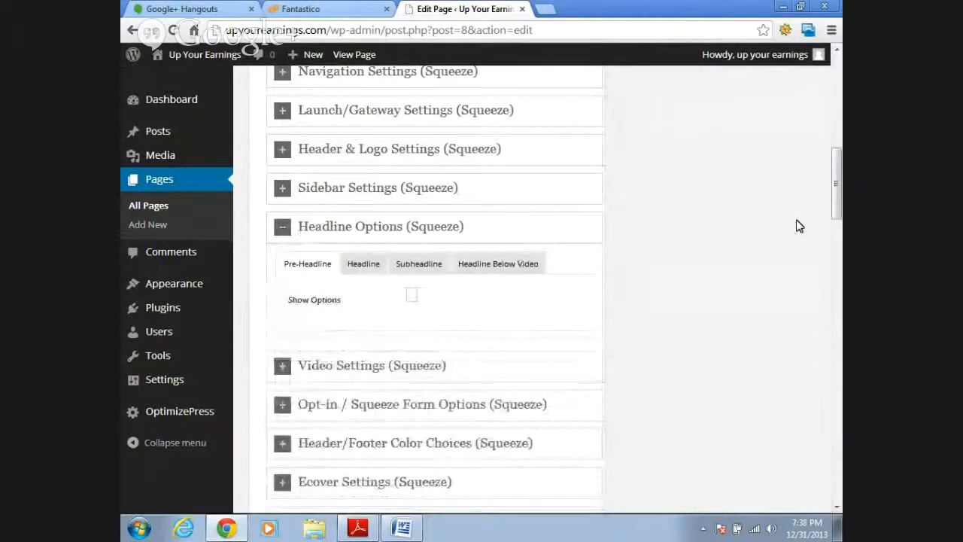
pyautogui.moveTo(838, 207); pyautogui.dragTo(837, 223)
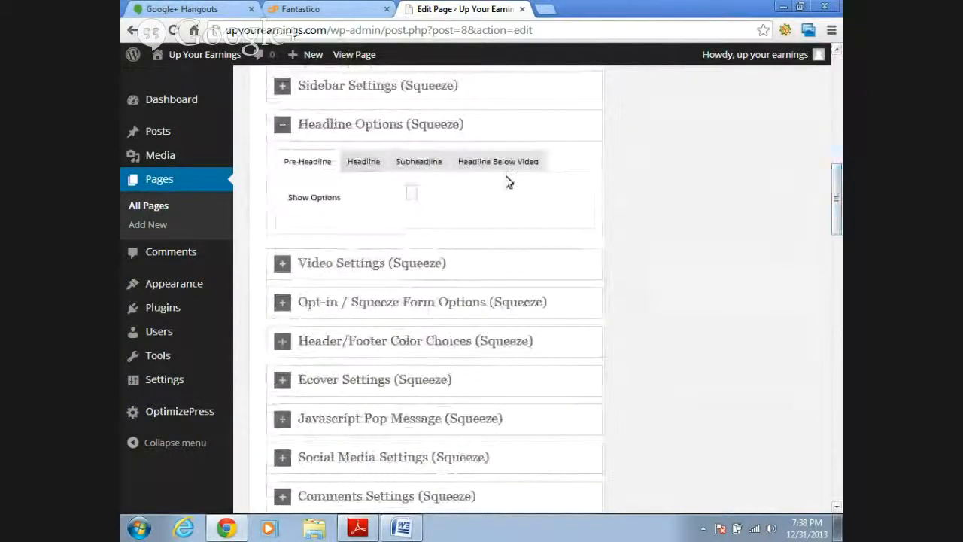
pyautogui.click(309, 165)
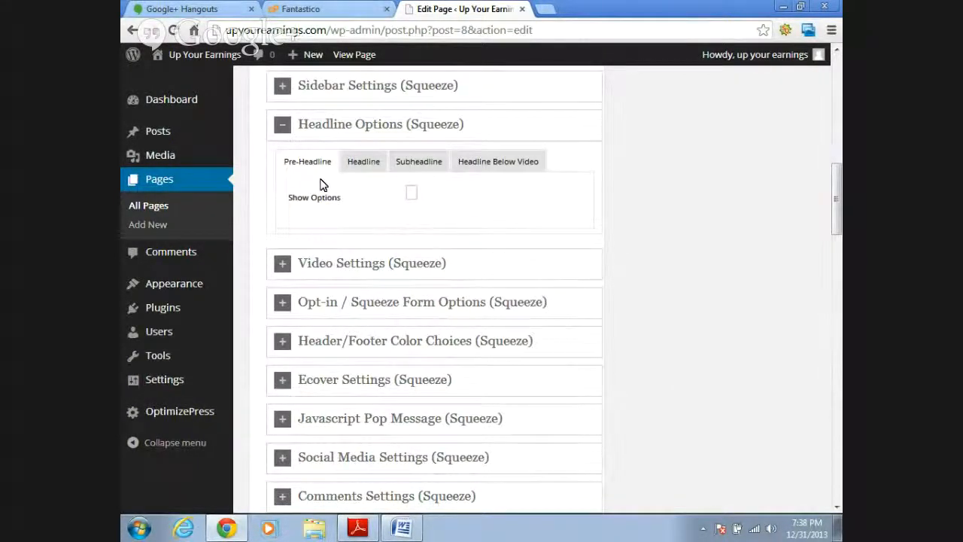
pyautogui.click(366, 167)
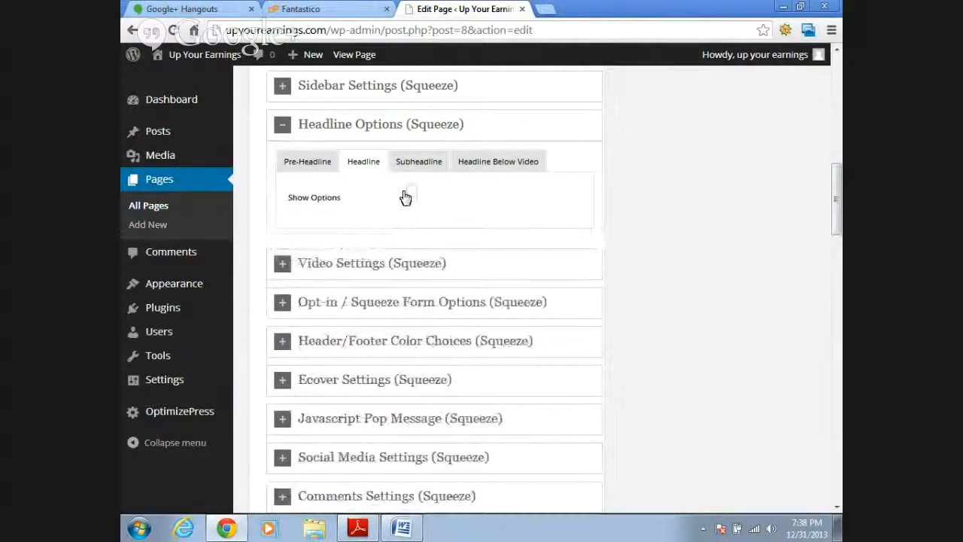
pyautogui.click(418, 163)
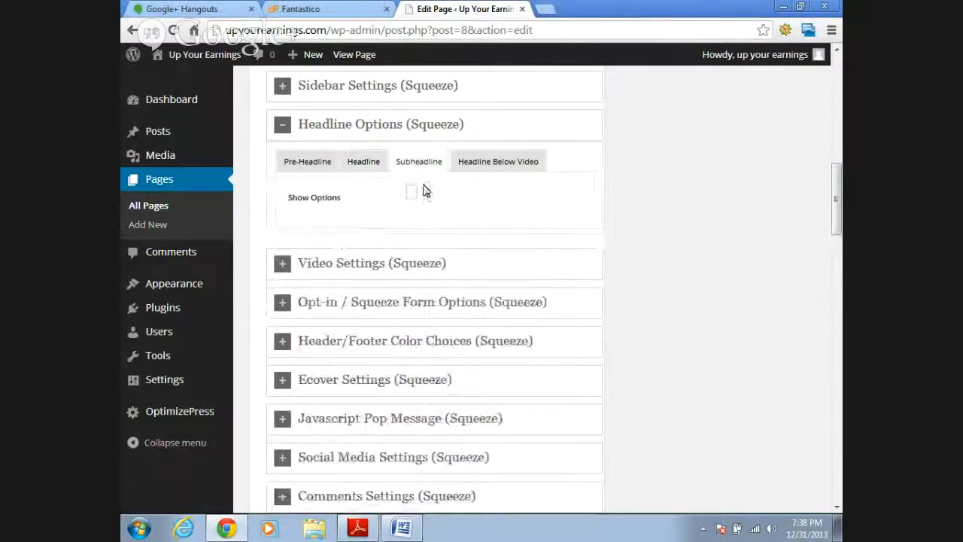
pyautogui.click(475, 179)
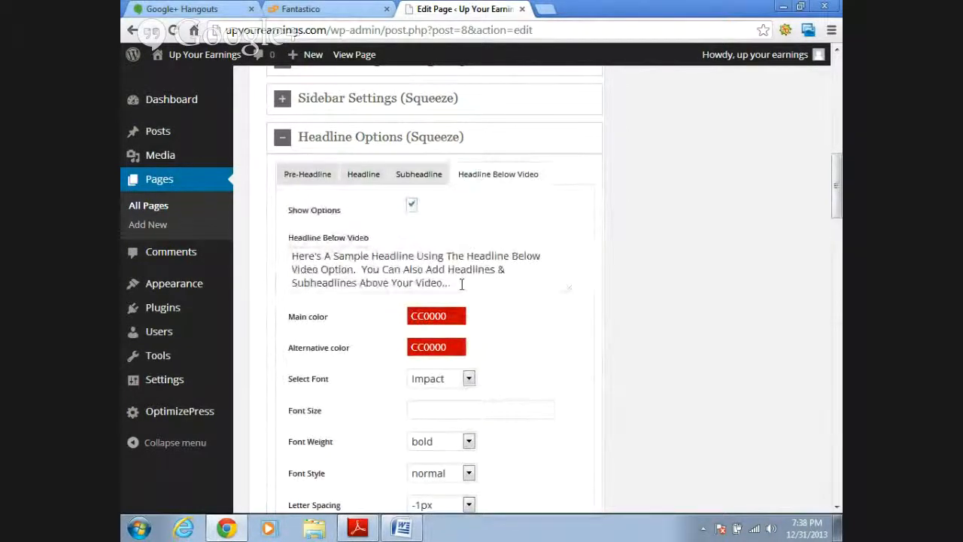
# - Cut the entire sample text from the Headline Below Video field, keeping its Show Options setting enabled
pyautogui.moveTo(462, 284); pyautogui.dragTo(304, 256)
pyautogui.rightClick(346, 260)
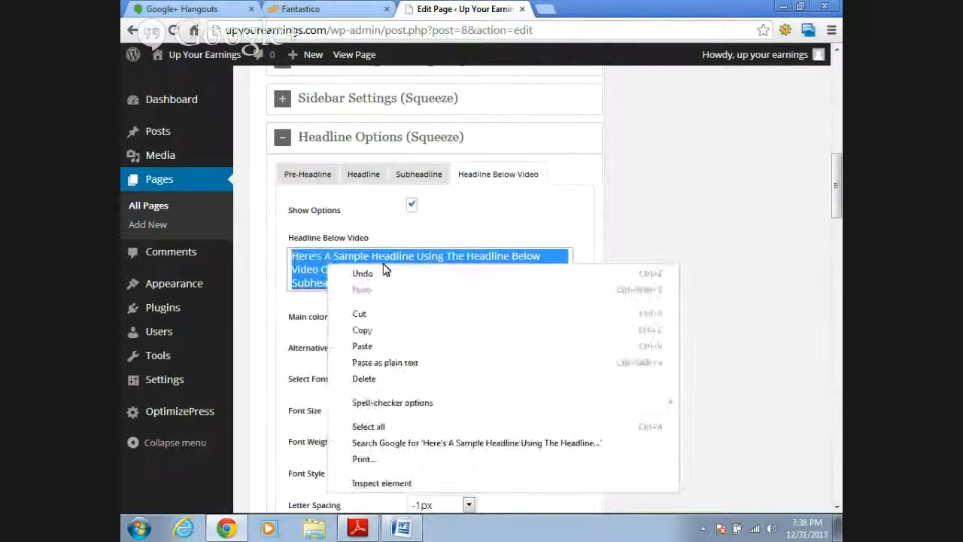
pyautogui.click(358, 314)
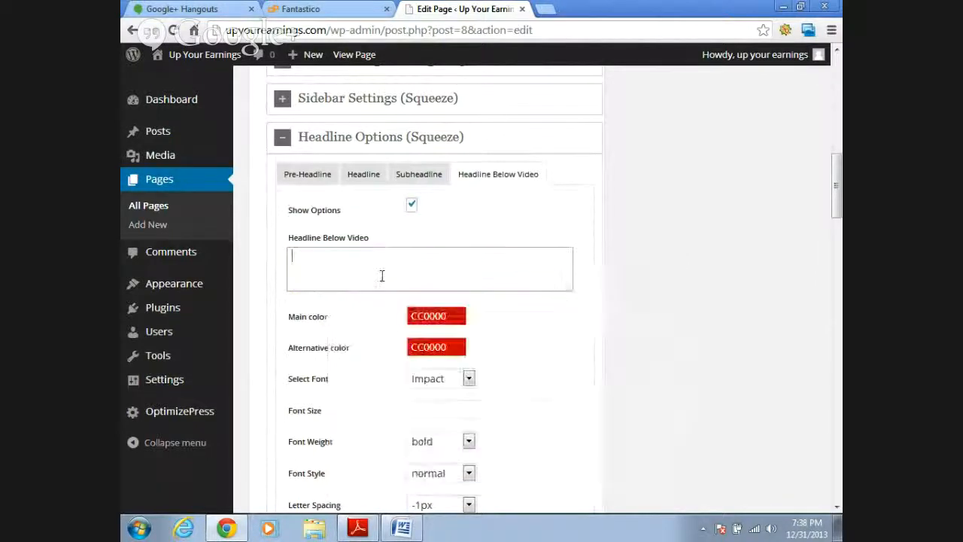
pyautogui.click(412, 207)
pyautogui.click(412, 207)
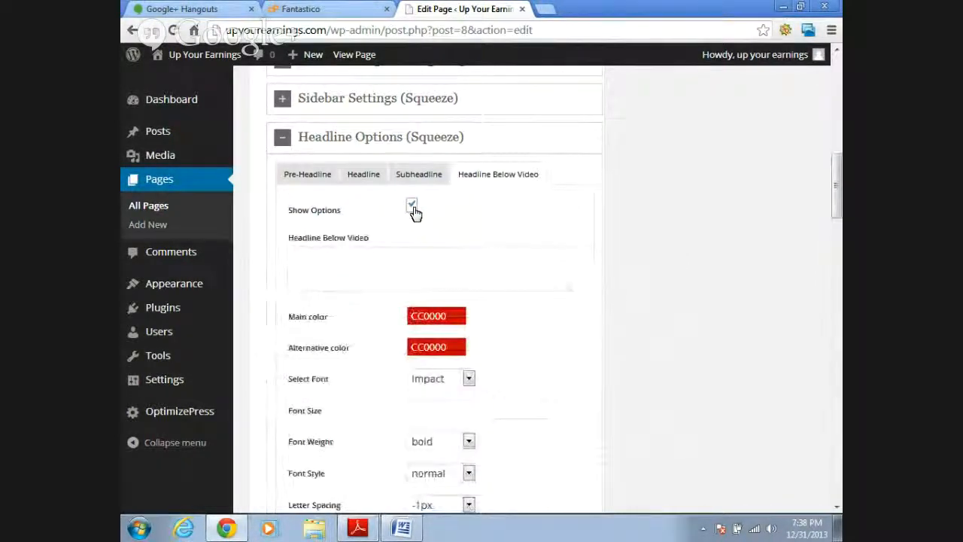
# - Enable Show Options for the main Headline and paste the cut sample text into its Headline field
pyautogui.moveTo(842, 203)
pyautogui.mouseDown()
pyautogui.moveTo(840, 232)
pyautogui.moveTo(840, 189)
pyautogui.mouseUp()
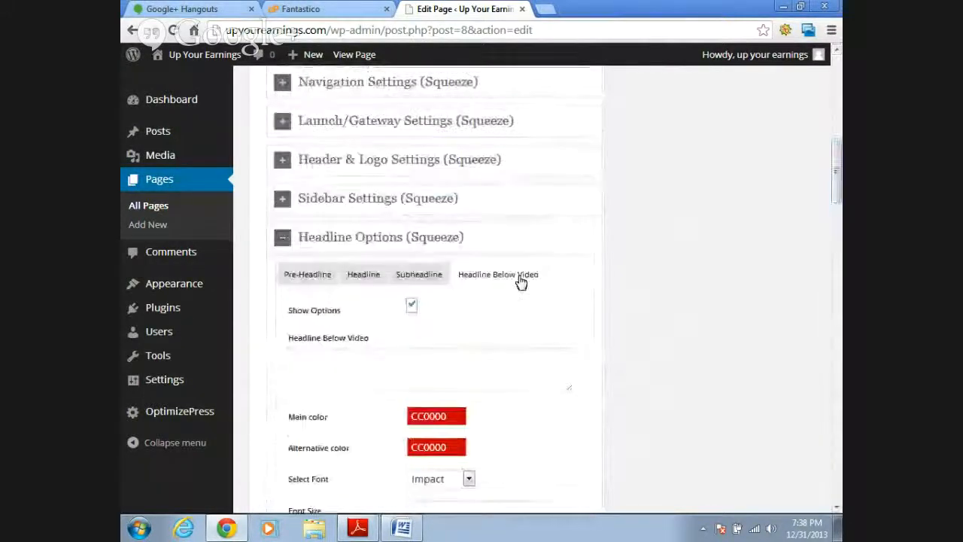
pyautogui.click(362, 277)
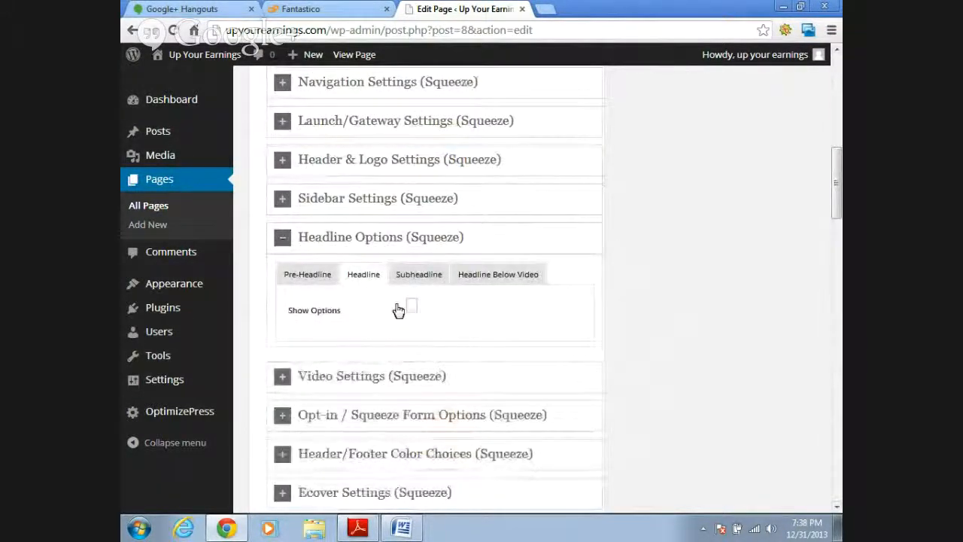
pyautogui.click(410, 307)
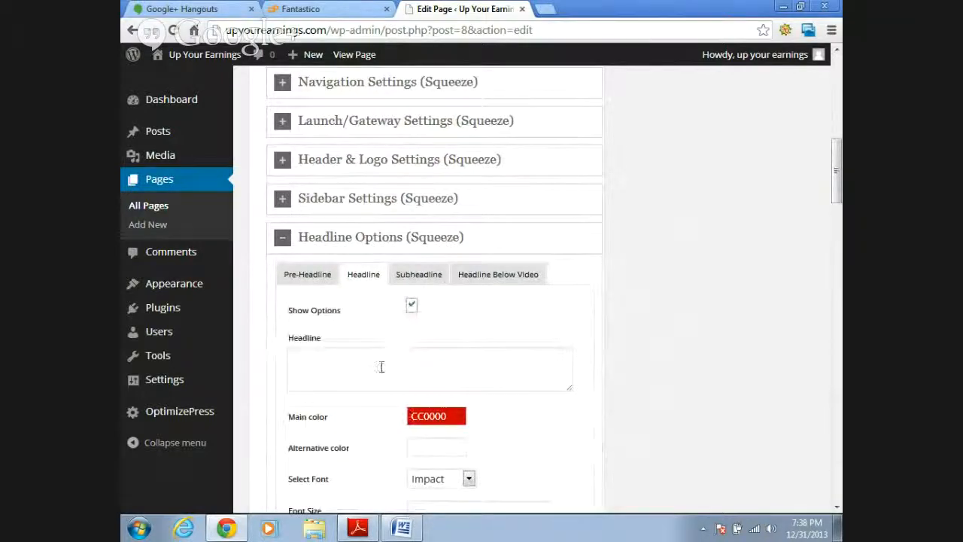
pyautogui.click(381, 366)
pyautogui.hotkey('ctrl', 'v')
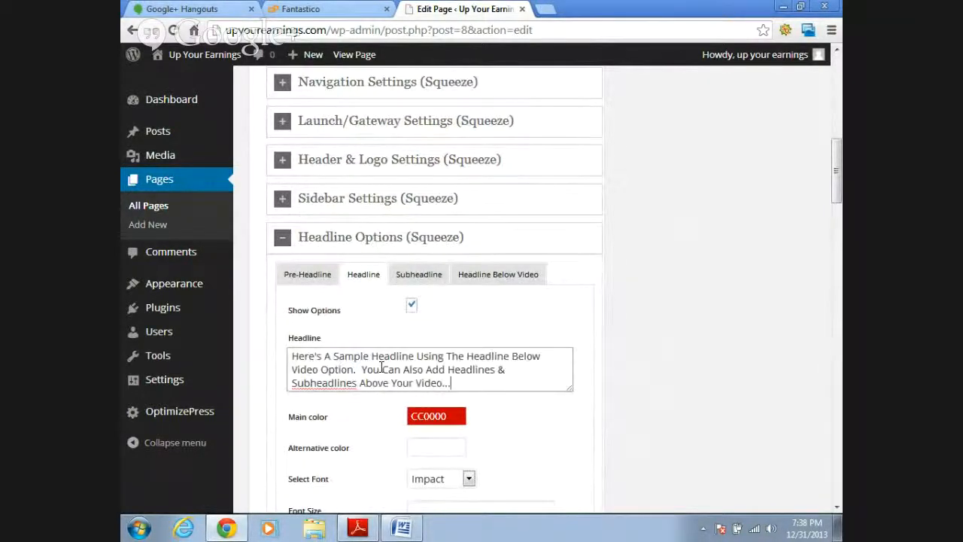
# - Publish the squeeze page and view the live page to check the headline above the video
pyautogui.moveTo(840, 176); pyautogui.dragTo(838, 119)
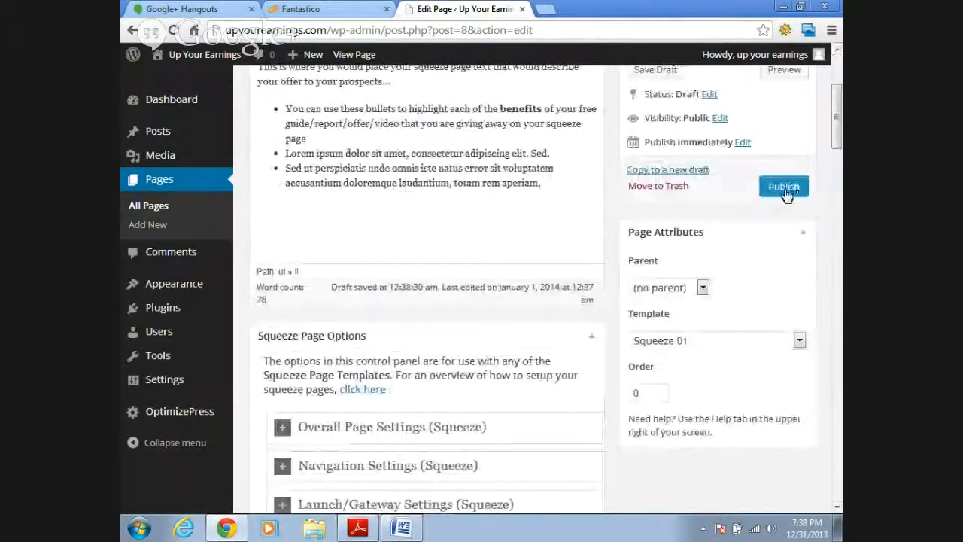
pyautogui.click(784, 188)
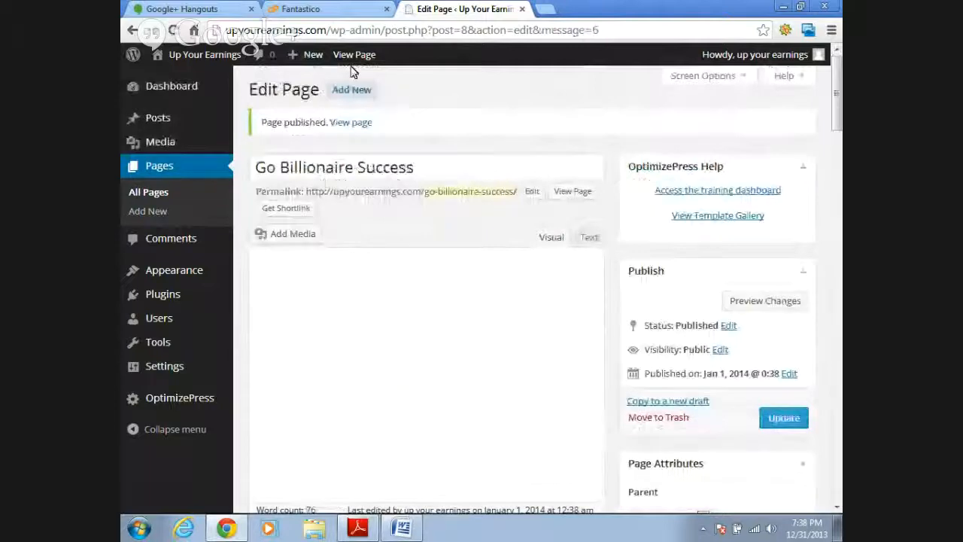
pyautogui.click(350, 62)
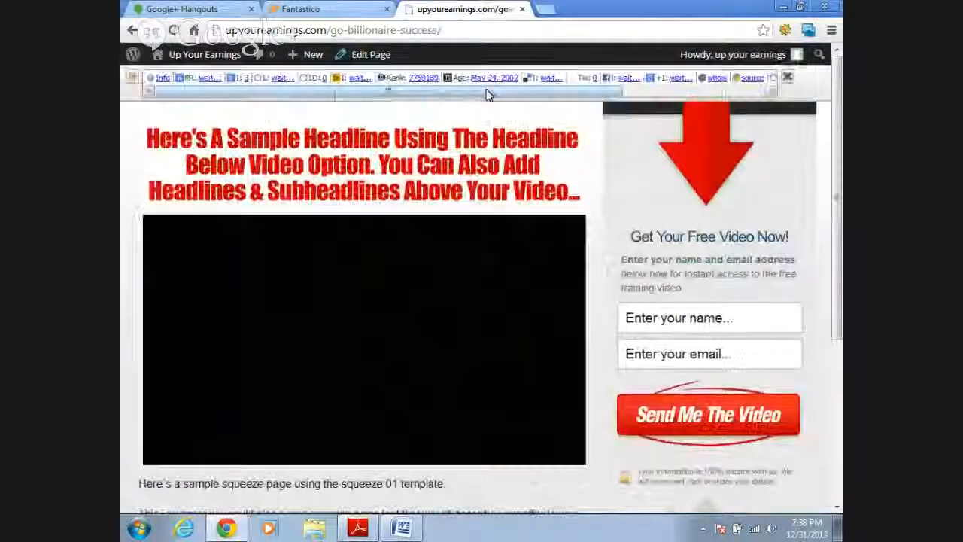
pyautogui.moveTo(838, 151); pyautogui.dragTo(841, 322)
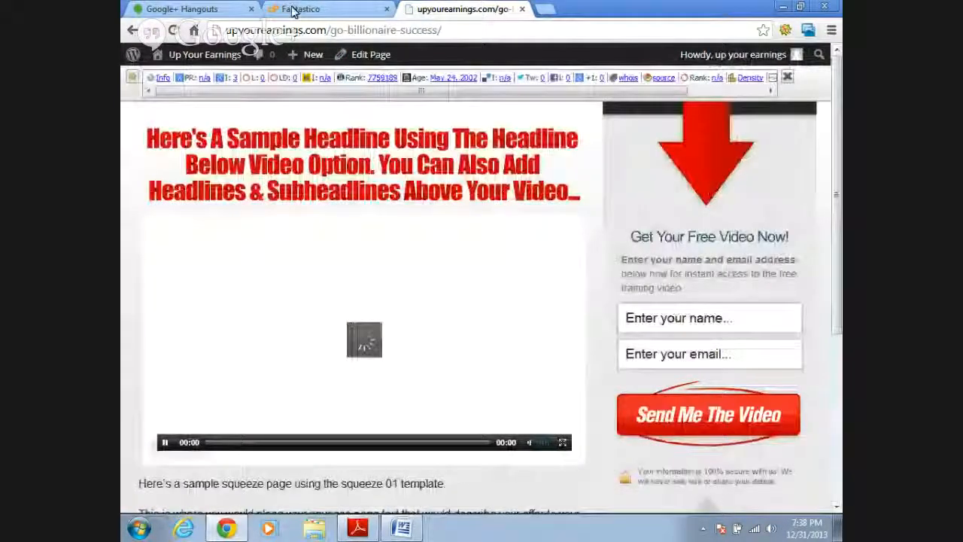
# - Reopen the page for editing and clear the sample YouTube address from the Video URL in Video Settings
pyautogui.click(367, 56)
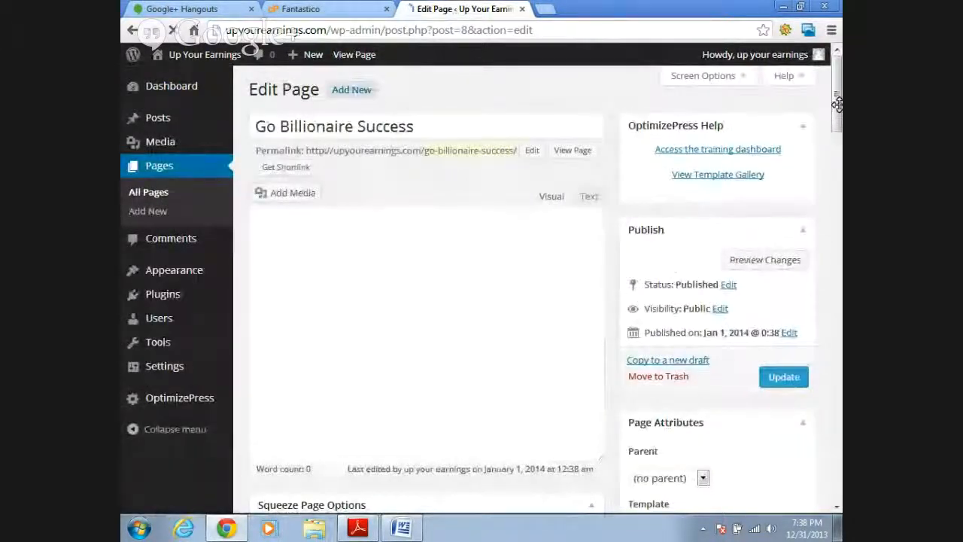
pyautogui.moveTo(837, 126); pyautogui.dragTo(839, 178)
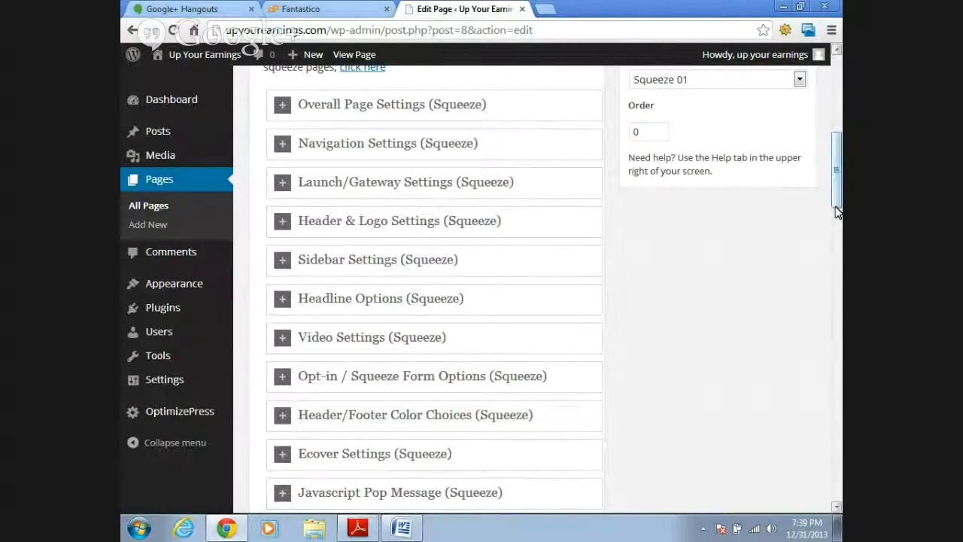
pyautogui.moveTo(837, 197); pyautogui.dragTo(838, 228)
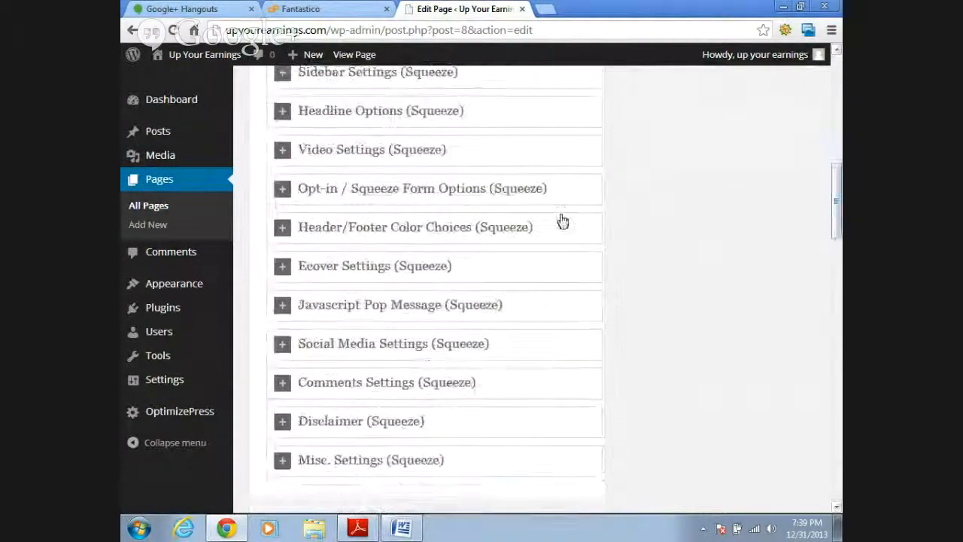
pyautogui.click(282, 150)
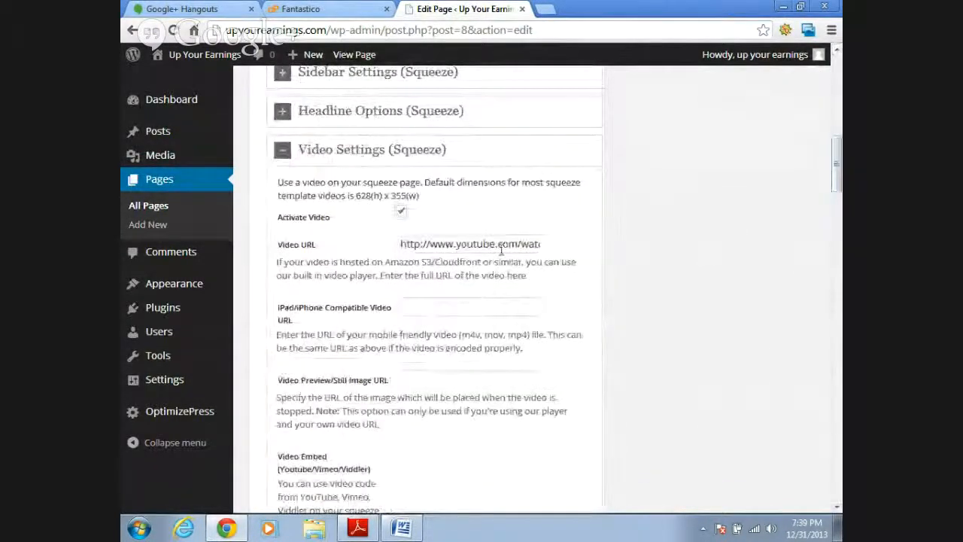
pyautogui.scroll(-1, 680, 161)
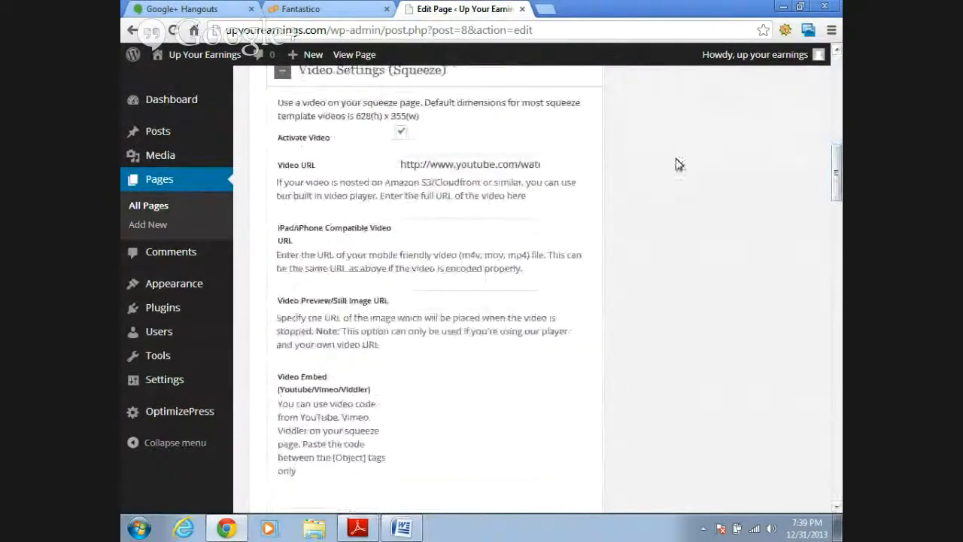
pyautogui.moveTo(401, 164); pyautogui.dragTo(589, 178)
pyautogui.press('BackSpace')
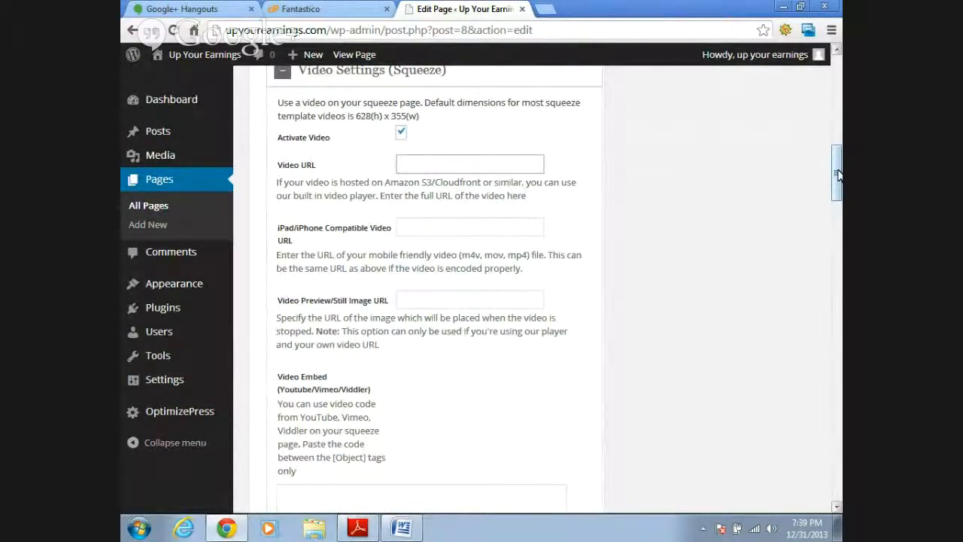
# - Review the Video Settings, from the video URL and embed code fields to the Video Graphic and Video Player Color options
pyautogui.moveTo(837, 174); pyautogui.dragTo(838, 178)
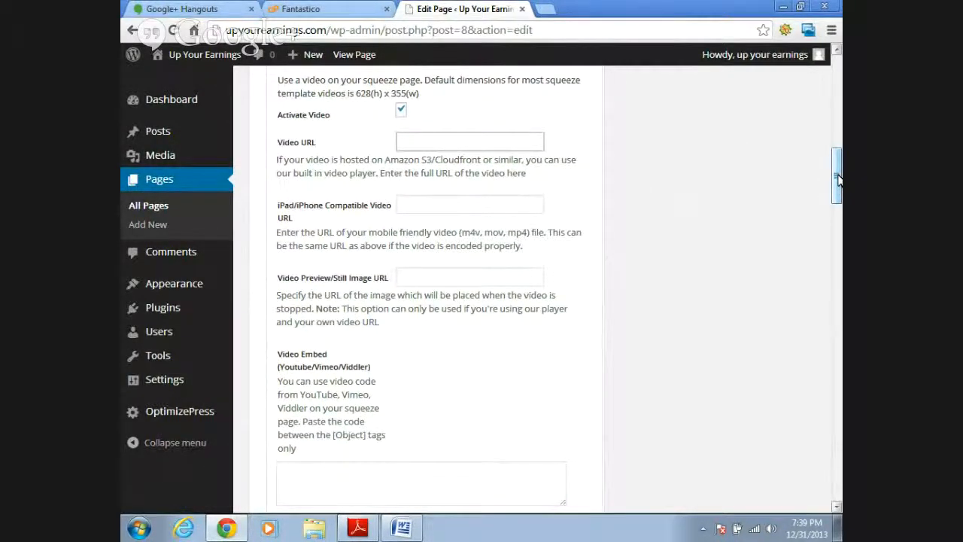
pyautogui.moveTo(838, 182); pyautogui.dragTo(838, 184)
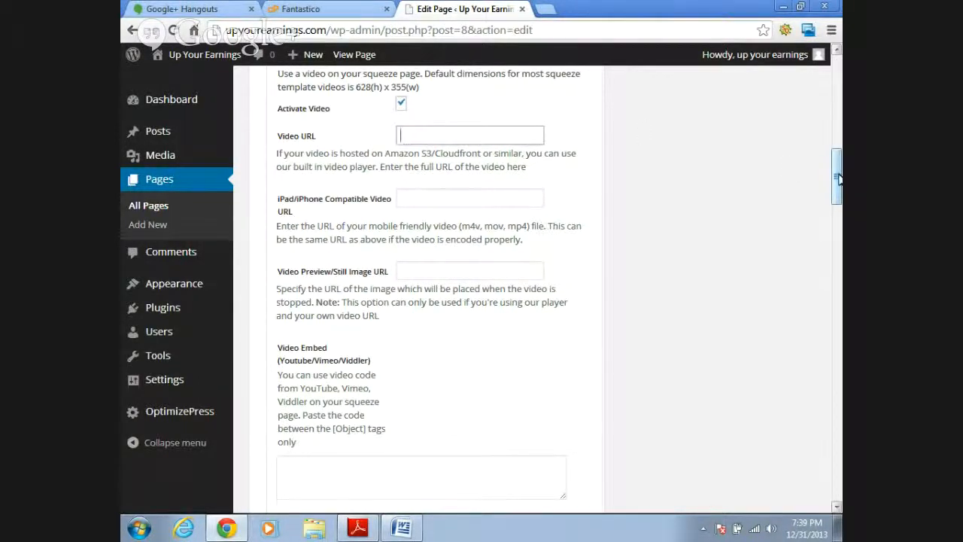
pyautogui.moveTo(839, 179); pyautogui.dragTo(839, 179)
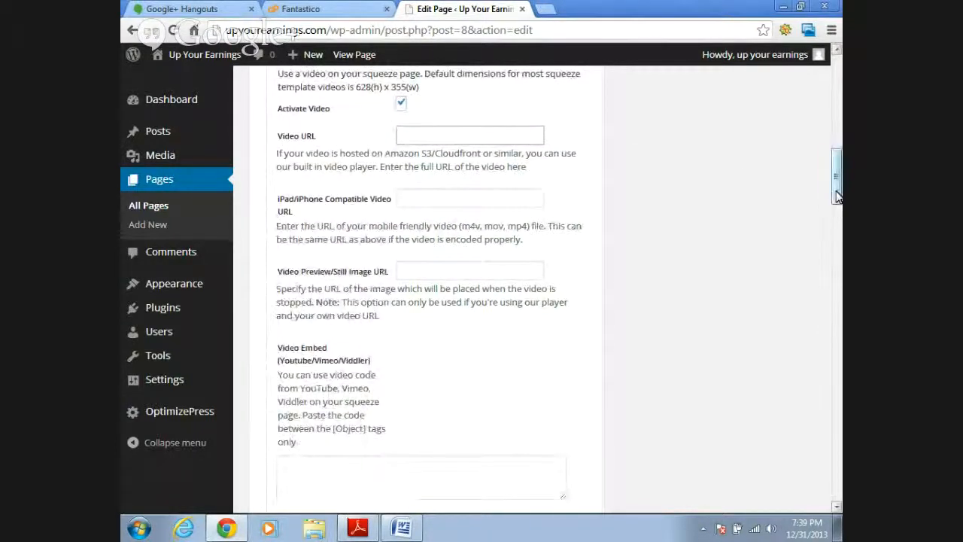
pyautogui.moveTo(839, 192); pyautogui.dragTo(832, 220)
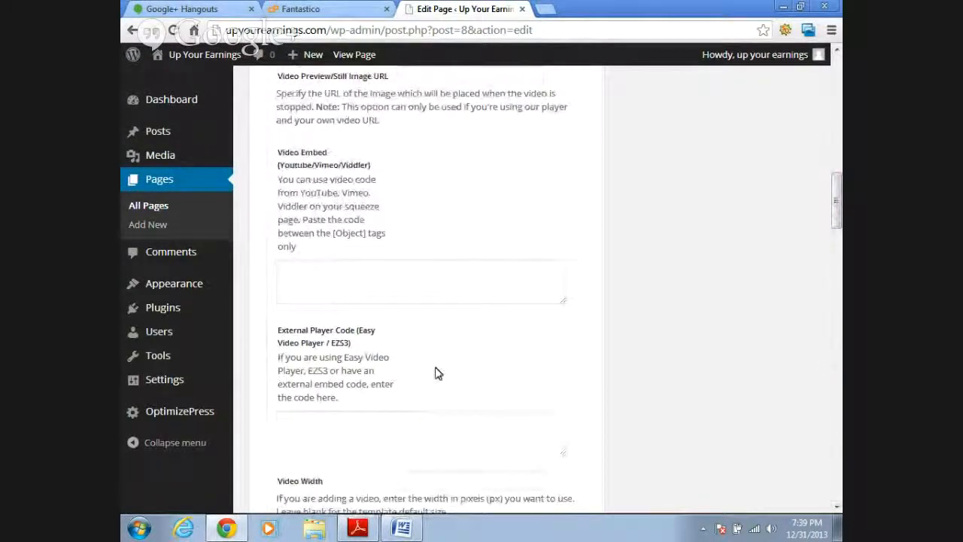
pyautogui.click(387, 272)
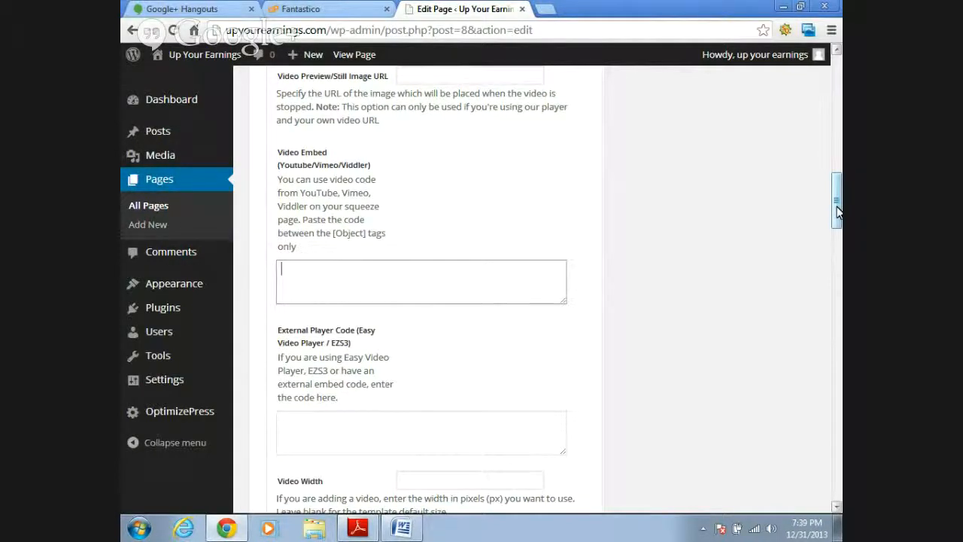
pyautogui.moveTo(839, 212); pyautogui.dragTo(840, 213)
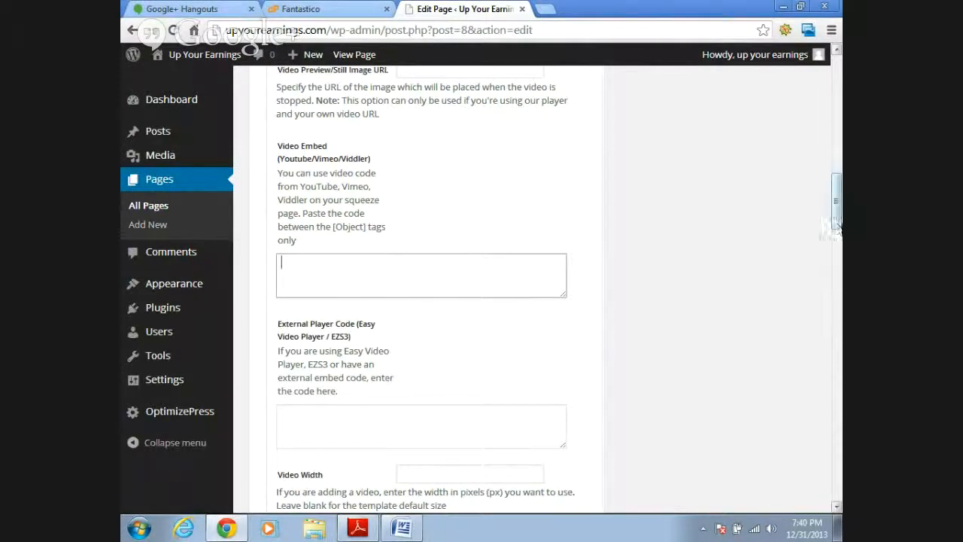
pyautogui.moveTo(837, 224); pyautogui.dragTo(836, 277)
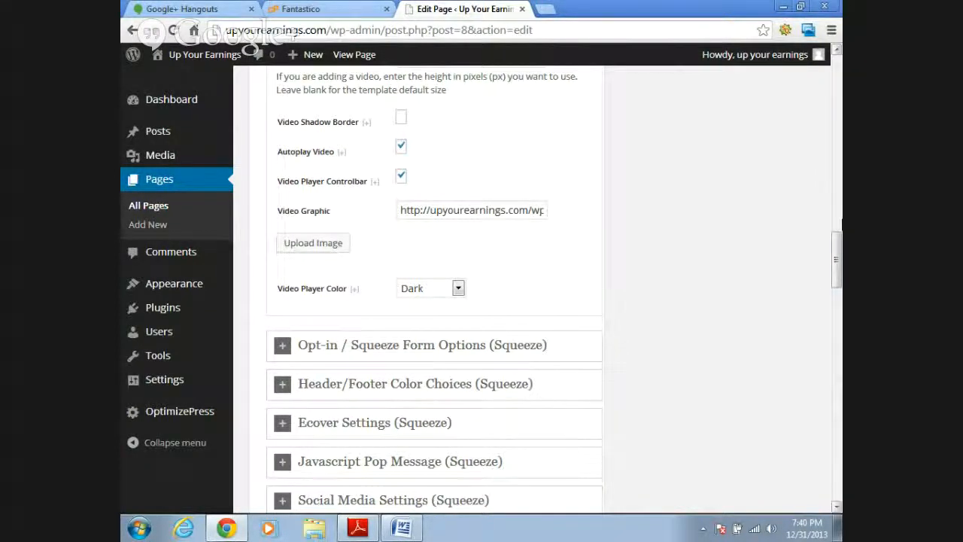
pyautogui.moveTo(837, 266); pyautogui.dragTo(837, 271)
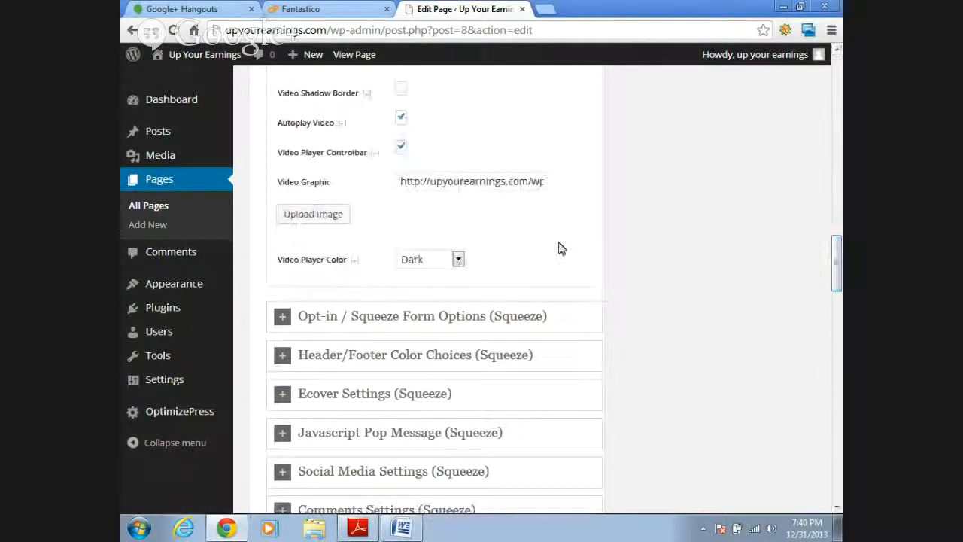
pyautogui.click(445, 185)
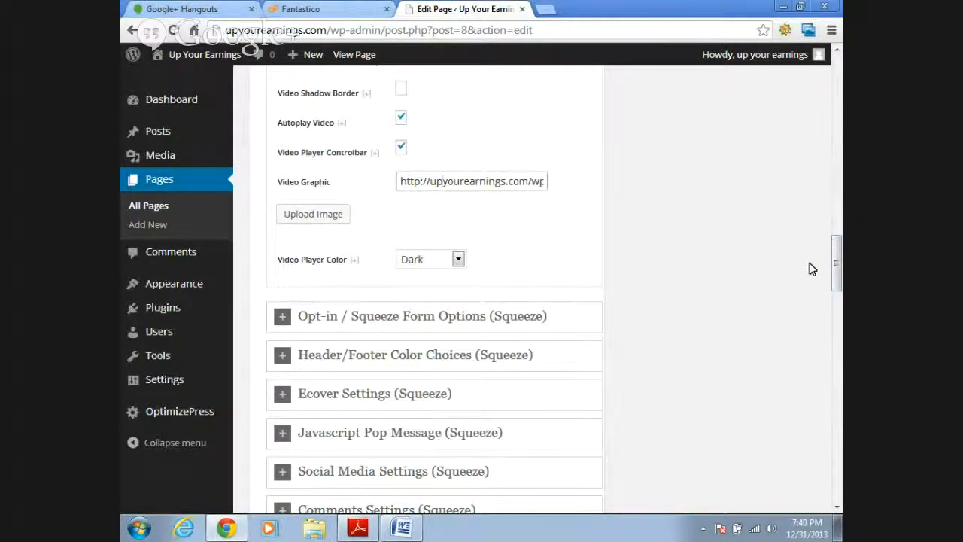
pyautogui.moveTo(837, 260)
pyautogui.mouseDown()
pyautogui.moveTo(838, 287)
pyautogui.moveTo(838, 271)
pyautogui.mouseUp()
pyautogui.click(458, 185)
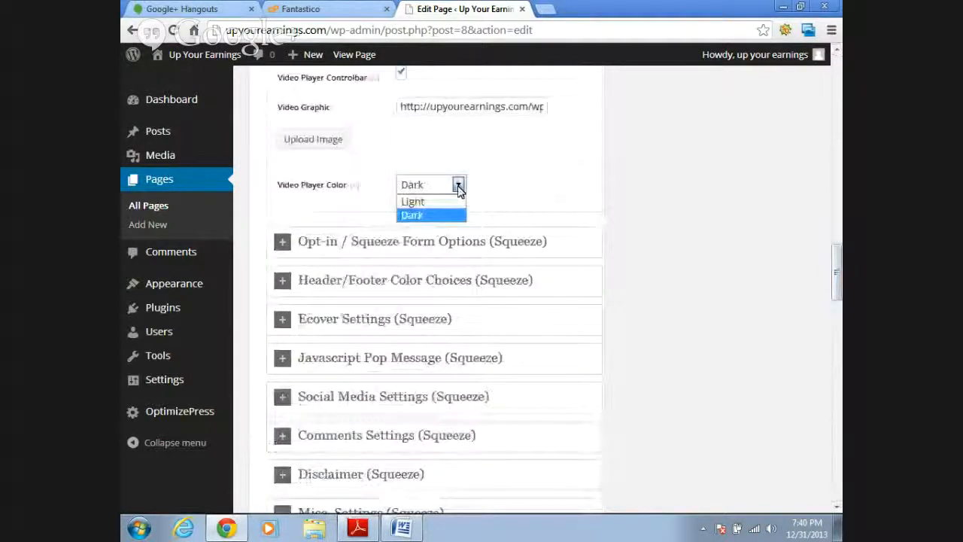
pyautogui.click(457, 186)
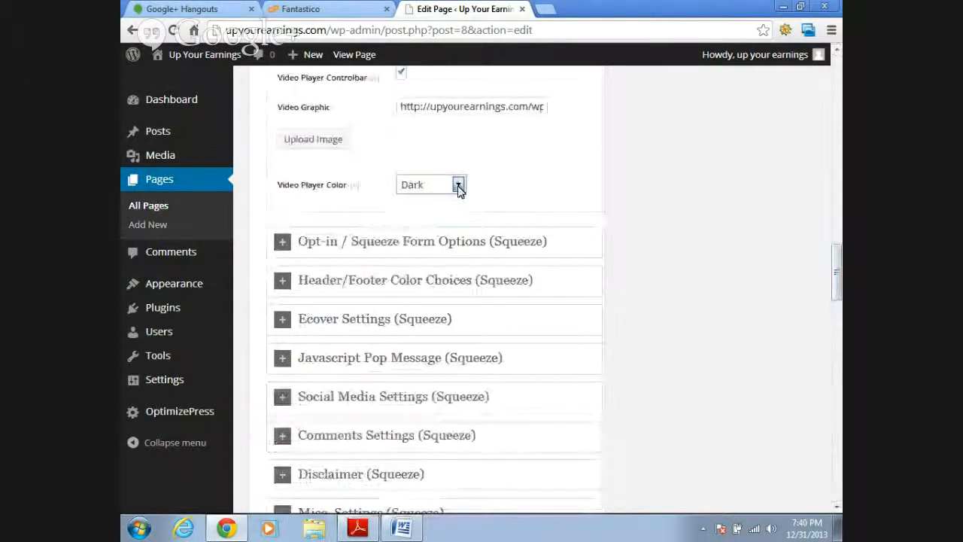
# - Expand the Opt-in / Squeeze Form Options and clear the placeholder text from the Autoresponder Code field
pyautogui.click(288, 246)
pyautogui.moveTo(838, 261); pyautogui.dragTo(838, 279)
pyautogui.click(452, 186)
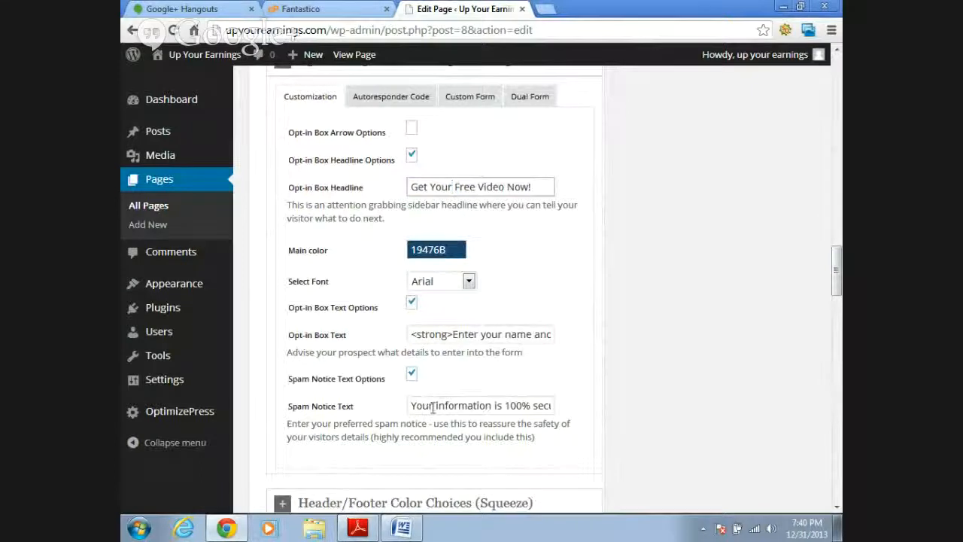
pyautogui.click(387, 98)
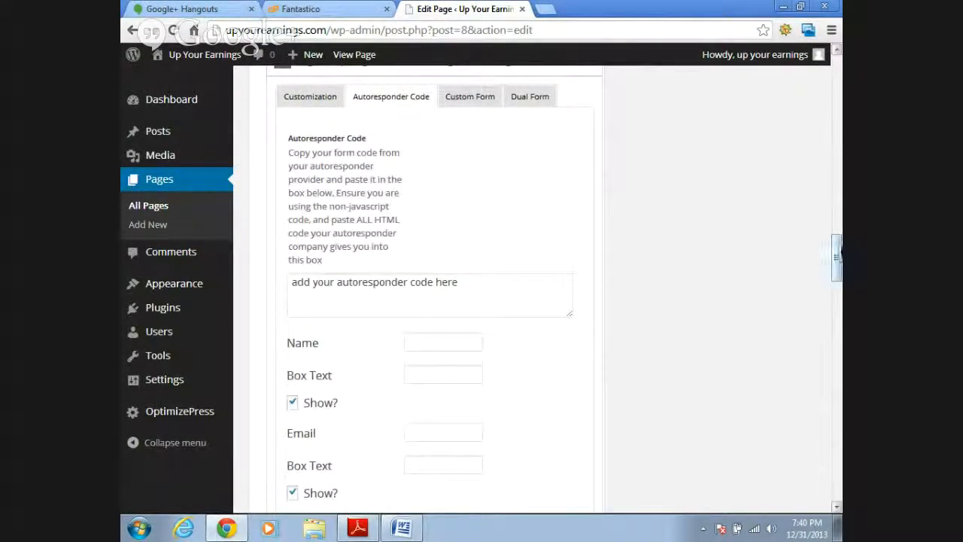
pyautogui.moveTo(839, 262); pyautogui.dragTo(838, 267)
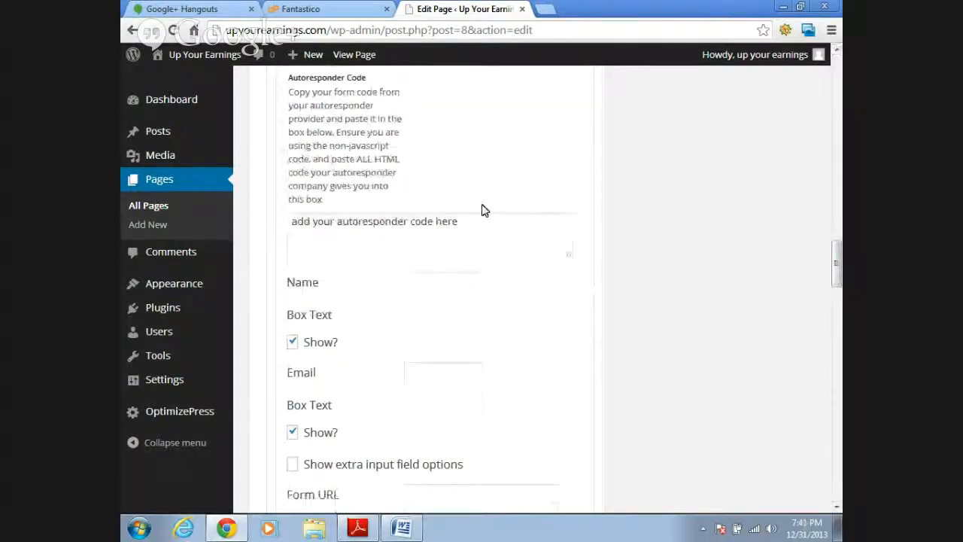
pyautogui.moveTo(473, 225); pyautogui.dragTo(279, 224)
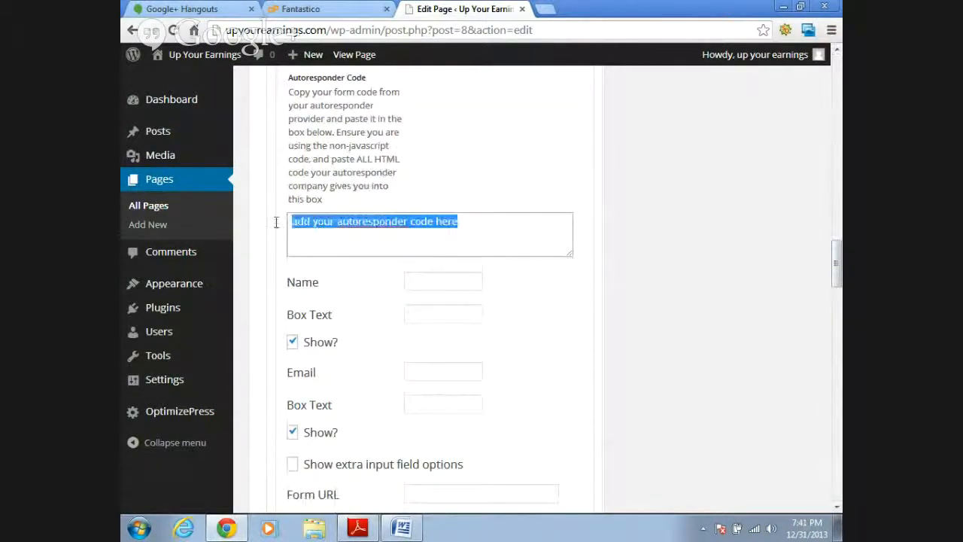
pyautogui.press('BackSpace')
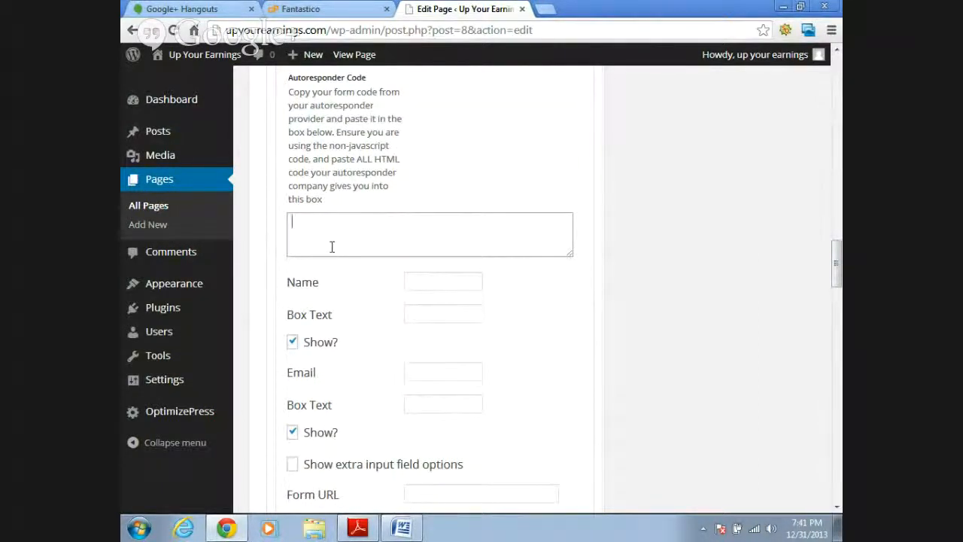
# - Set the squeeze page button to the orange_nextstep.png image from the supplied button images
pyautogui.moveTo(836, 269); pyautogui.dragTo(838, 295)
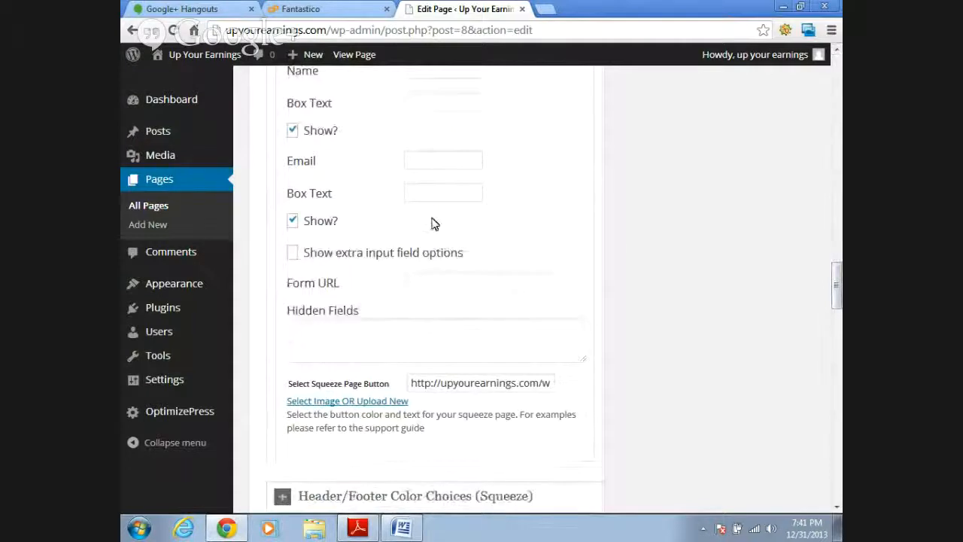
pyautogui.moveTo(837, 288)
pyautogui.mouseDown()
pyautogui.moveTo(837, 277)
pyautogui.moveTo(837, 299)
pyautogui.mouseUp()
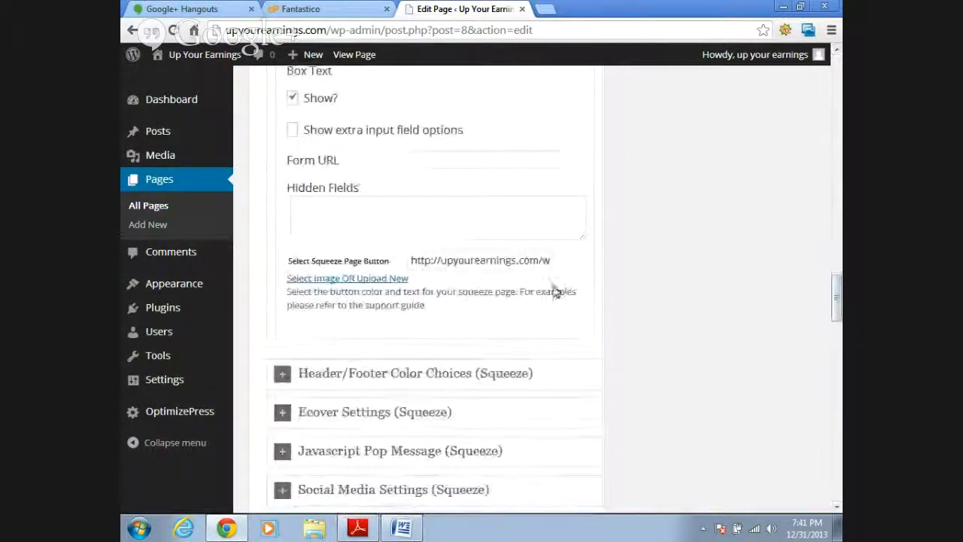
pyautogui.click(385, 280)
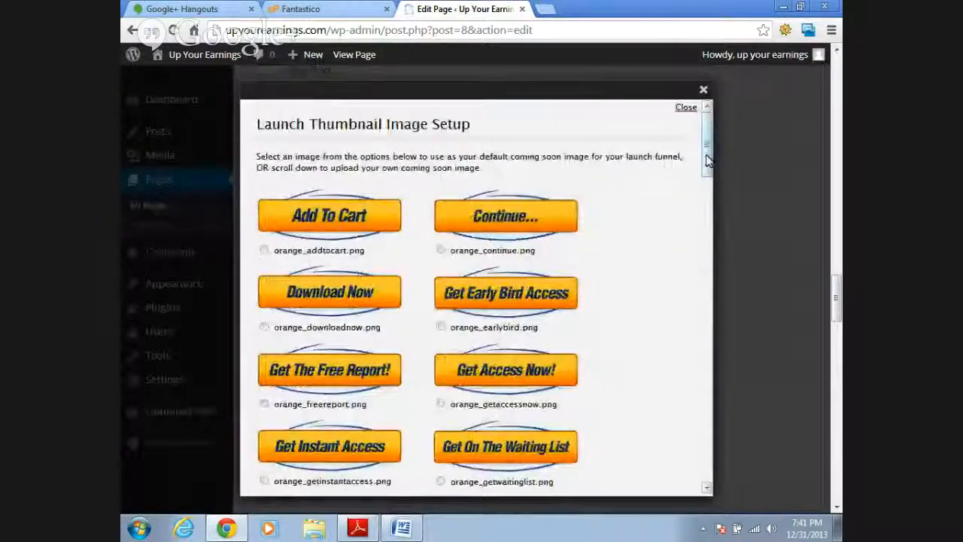
pyautogui.moveTo(711, 150); pyautogui.dragTo(722, 192)
pyautogui.click(440, 289)
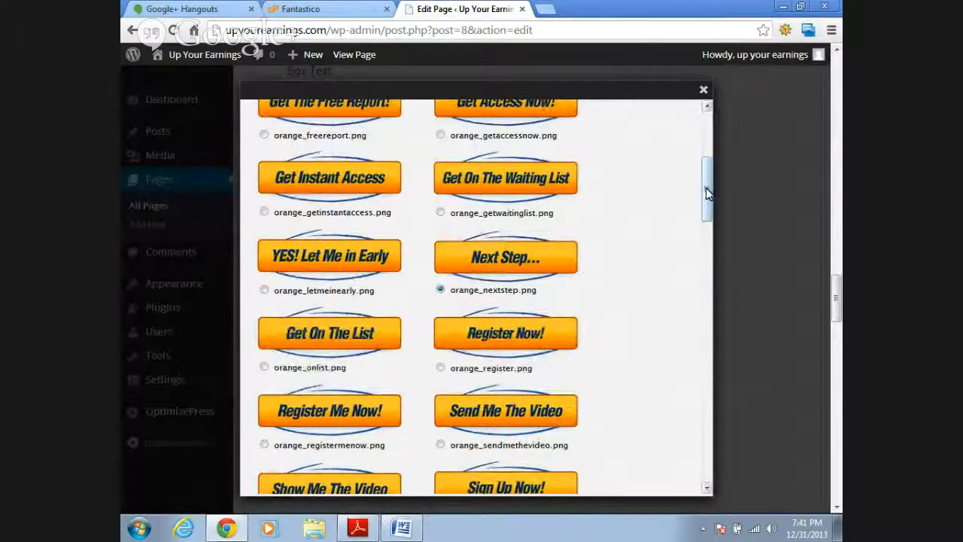
pyautogui.moveTo(706, 187); pyautogui.dragTo(708, 465)
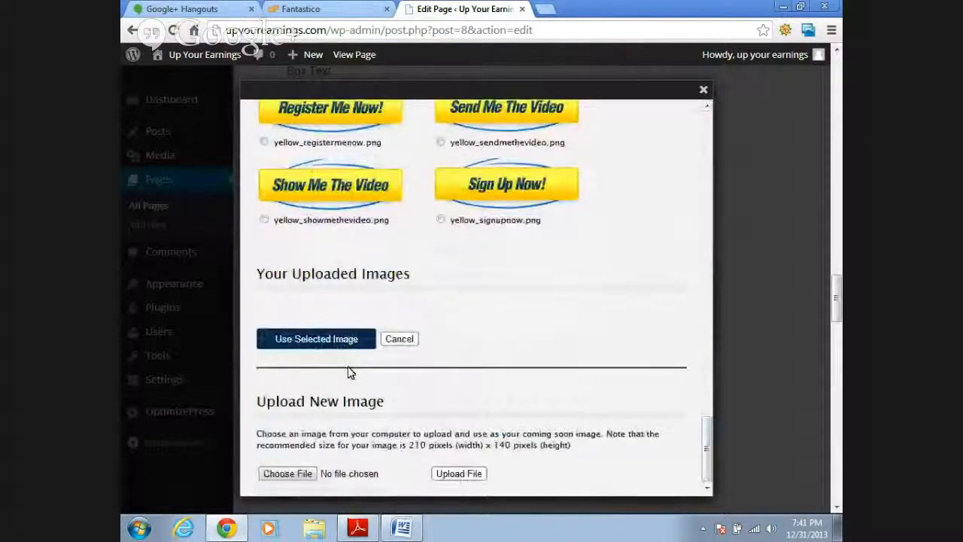
pyautogui.click(317, 342)
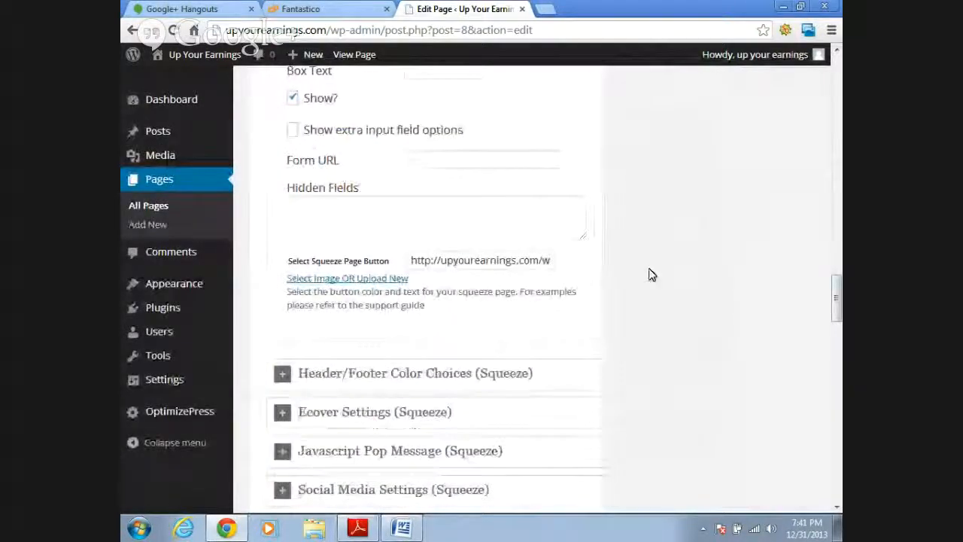
# - Expand the Social Media Settings for the squeeze page and enable Activate Social Media
pyautogui.moveTo(838, 305); pyautogui.dragTo(838, 322)
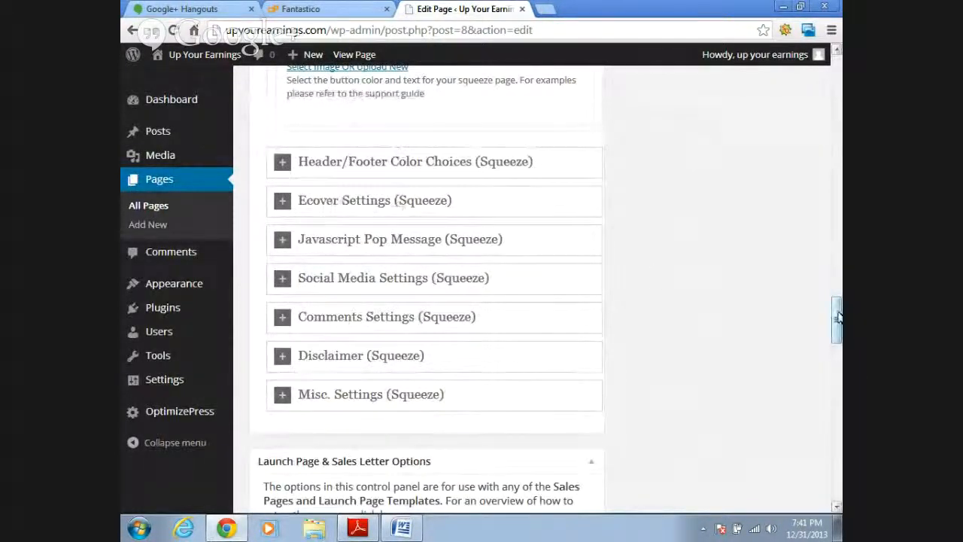
pyautogui.click(282, 283)
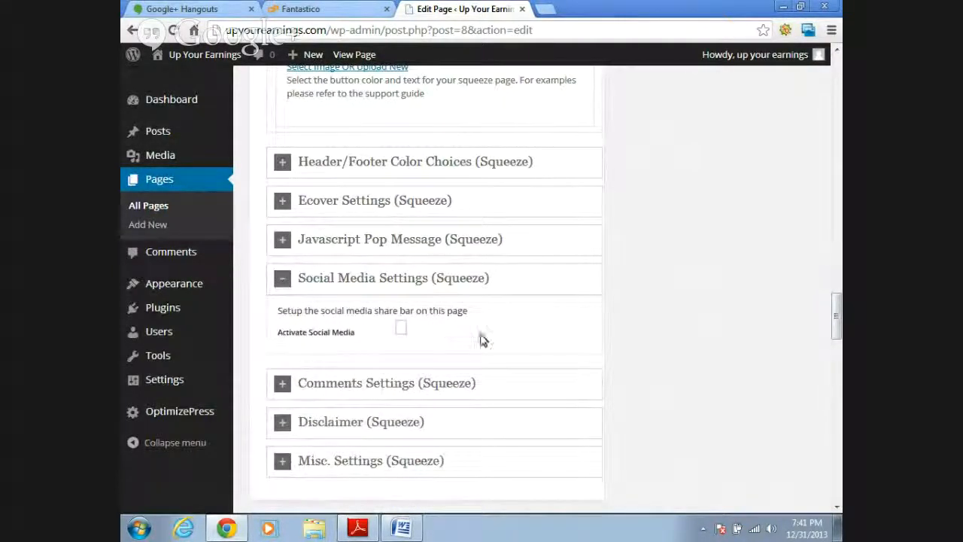
pyautogui.click(400, 328)
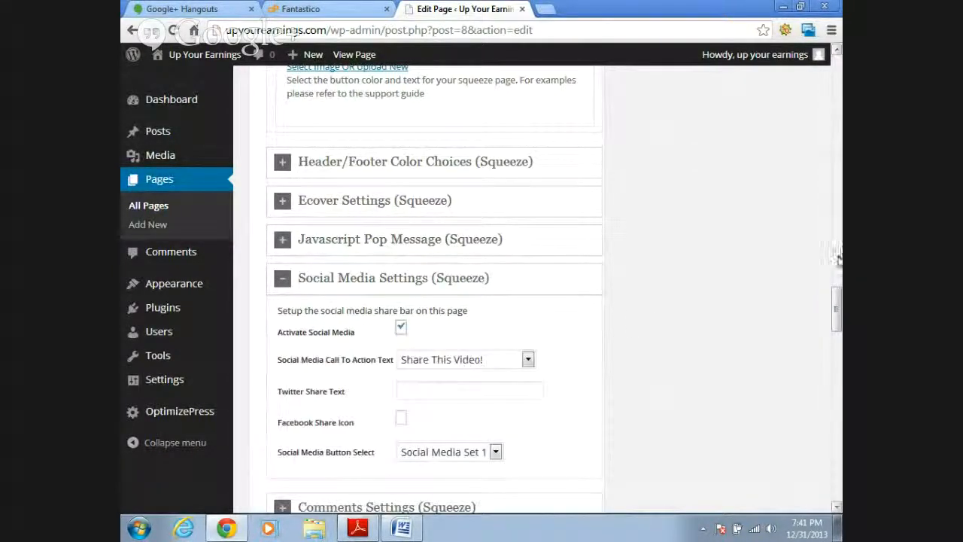
# - Update the squeeze page and view the live page to check the opt-in button and social sharing section
pyautogui.moveTo(837, 312); pyautogui.dragTo(837, 102)
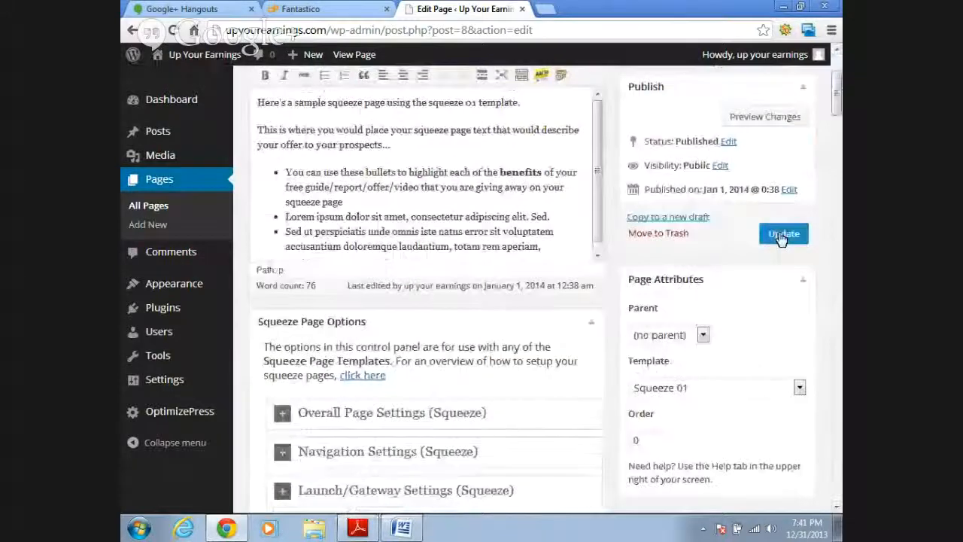
pyautogui.click(783, 233)
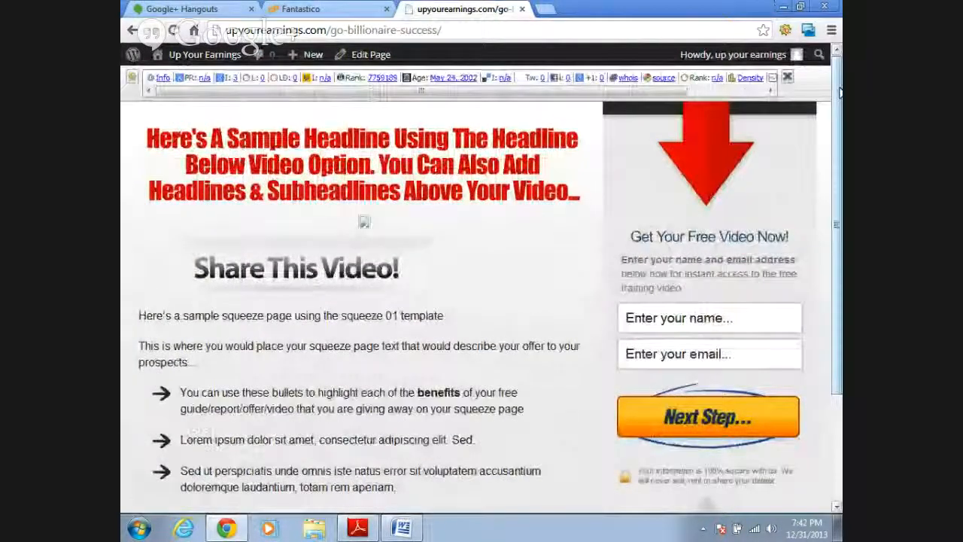
pyautogui.moveTo(841, 92); pyautogui.dragTo(841, 108)
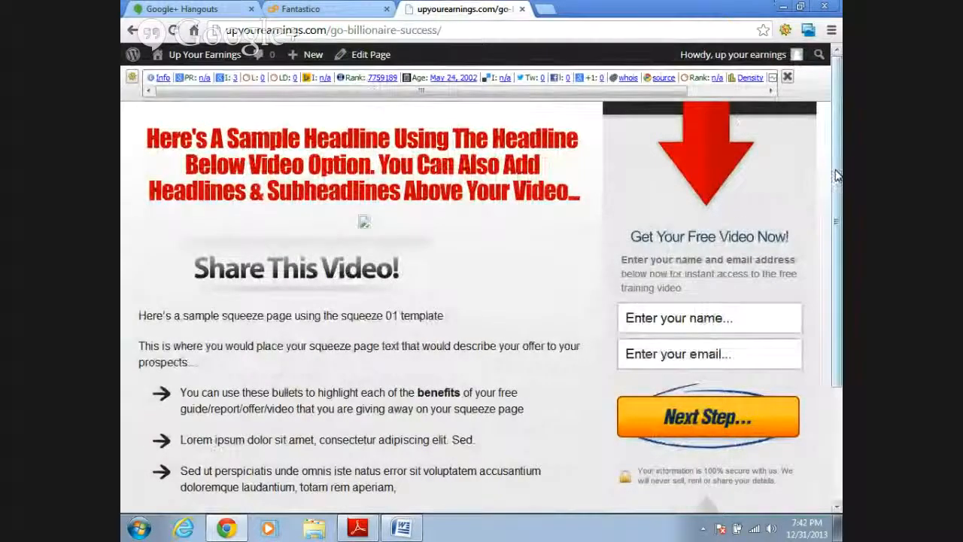
pyautogui.scroll(-1, 522, 226)
pyautogui.scroll(-1, 363, 195)
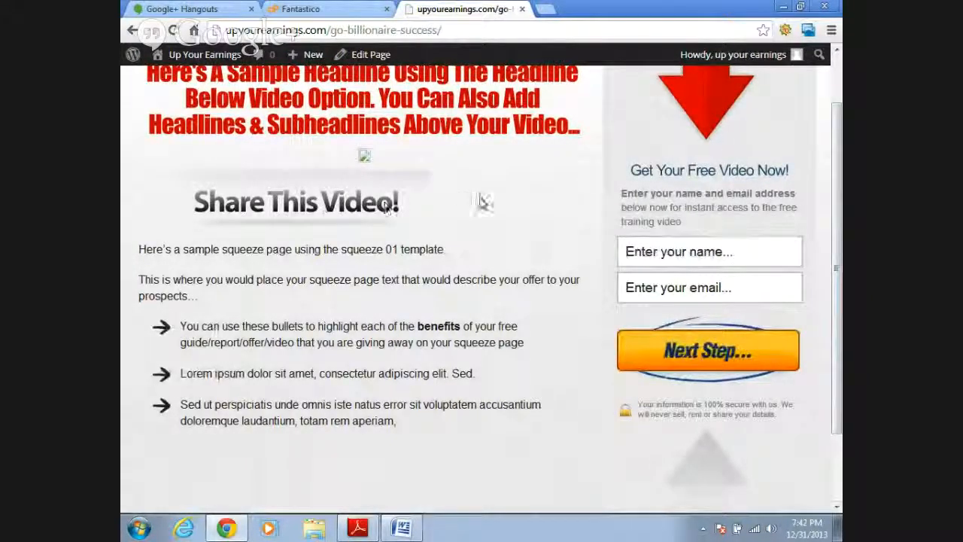
pyautogui.moveTo(838, 207); pyautogui.dragTo(756, 142)
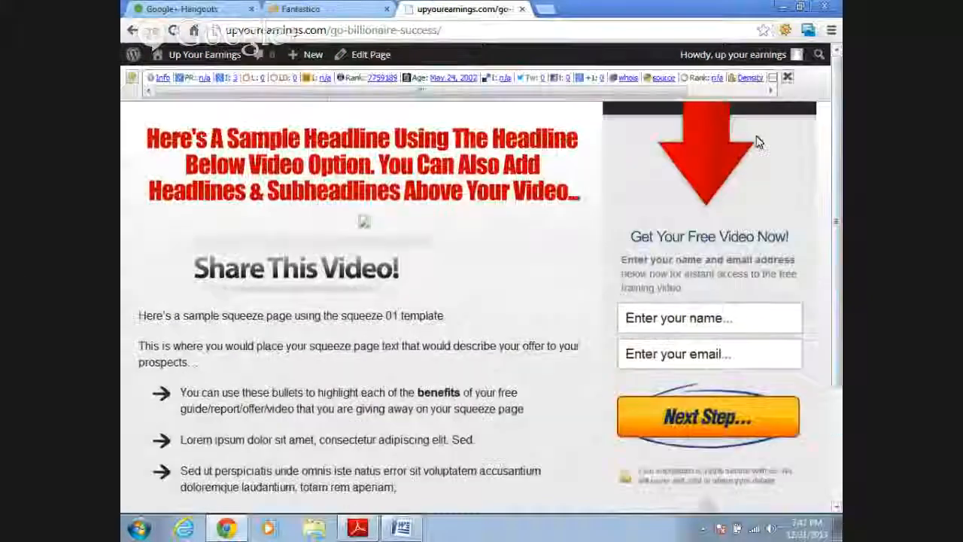
# - Return from the live page to the page editor and switch to the Google+ Hangouts browser tab
pyautogui.click(132, 32)
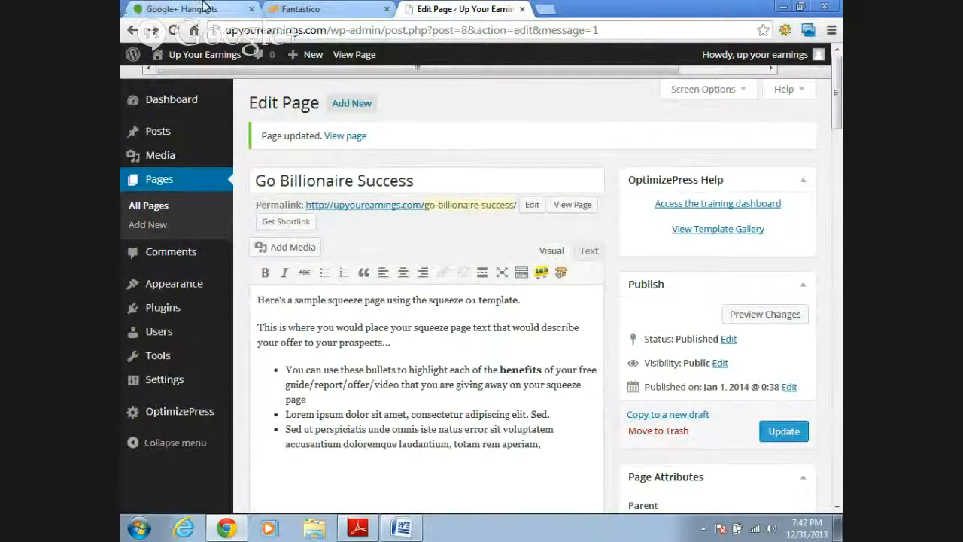
pyautogui.click(332, 7)
pyautogui.hotkey('ctrl', 'shift', 'Tab')
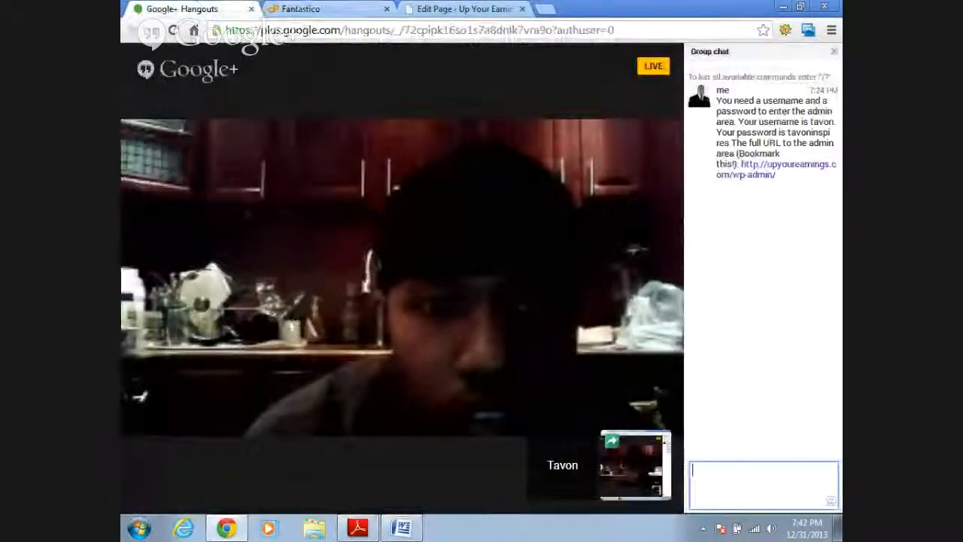